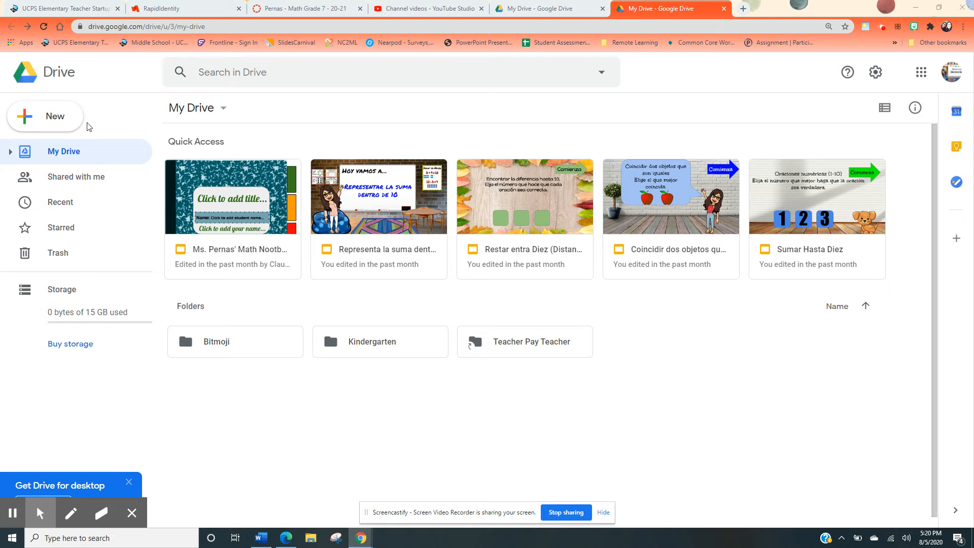
- Create a new folder named Canvas in My Drive
click(57, 115)
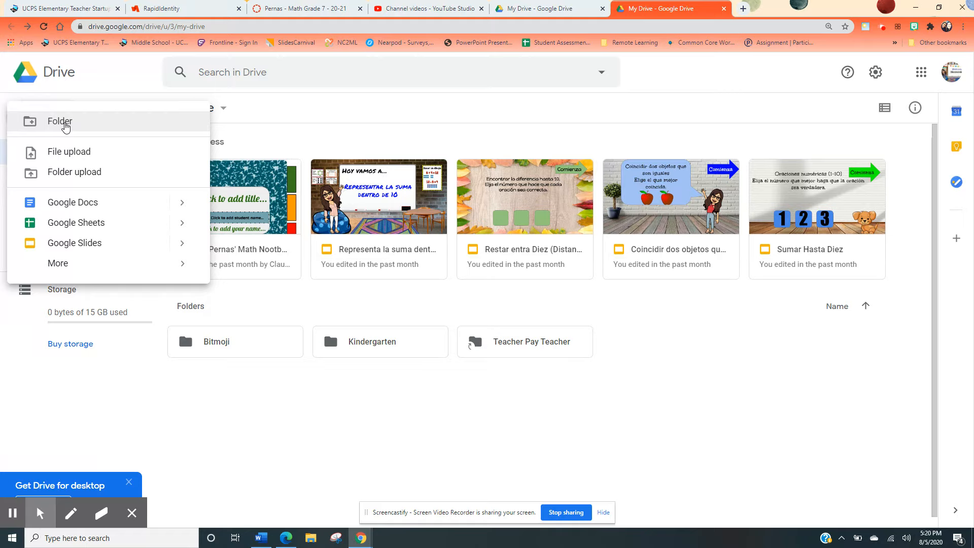
click(65, 123)
click(424, 287)
triple_click(424, 287)
text(Canvas)
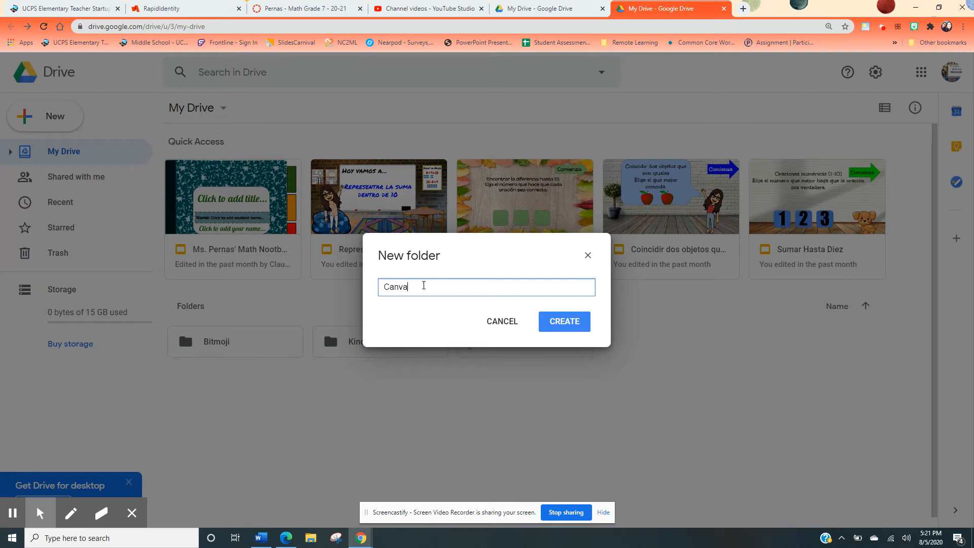
click(564, 321)
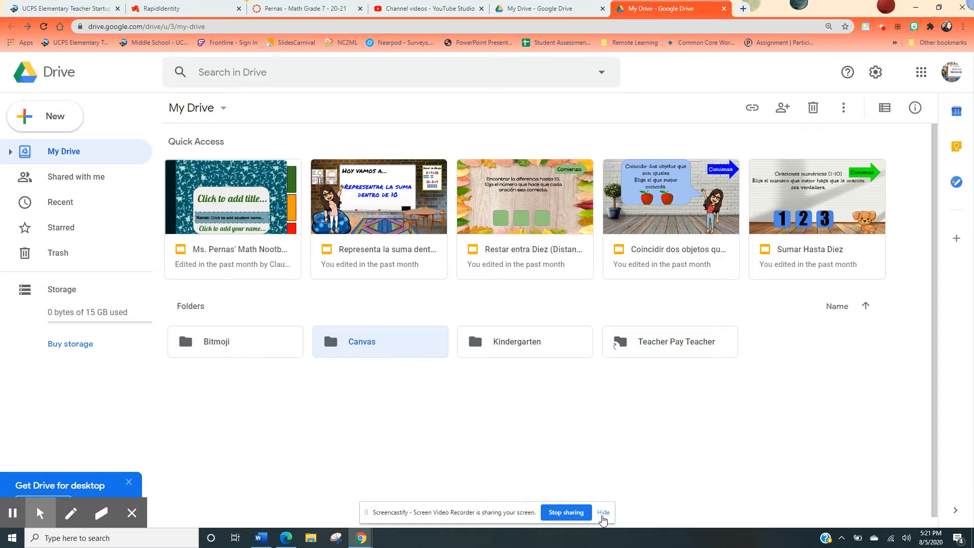
click(603, 512)
- Open the Canvas folder and create a new Google Drawings file in it
double_click(362, 343)
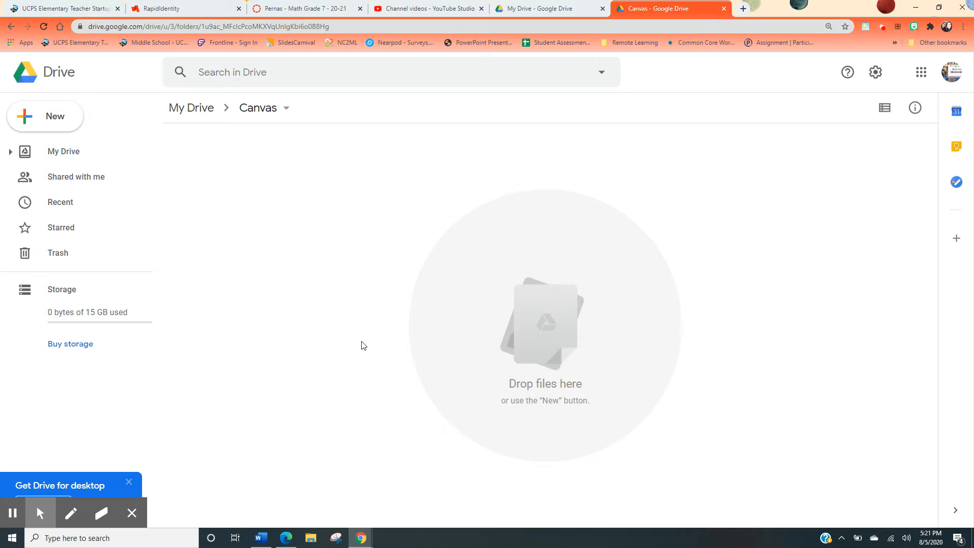
click(48, 118)
mouse_move(87, 268)
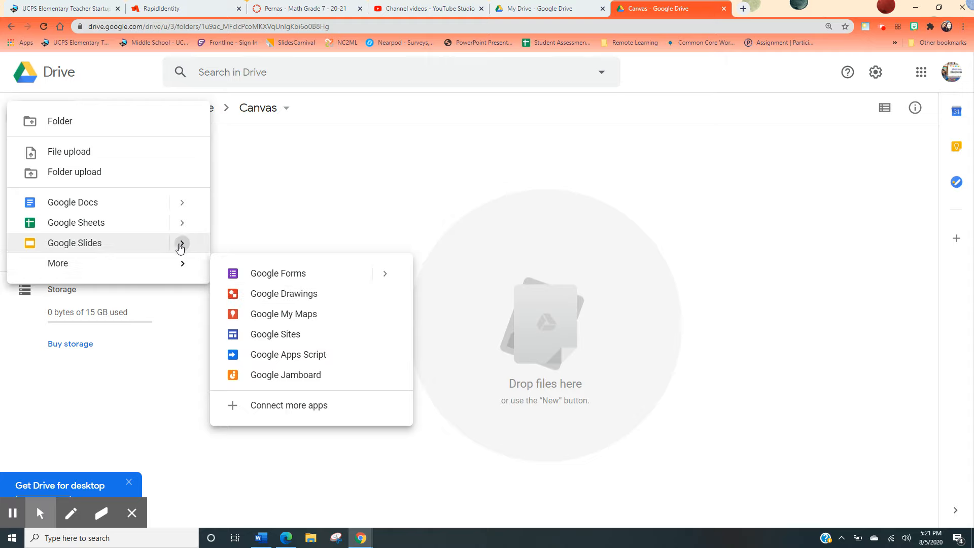
mouse_move(178, 244)
mouse_move(183, 263)
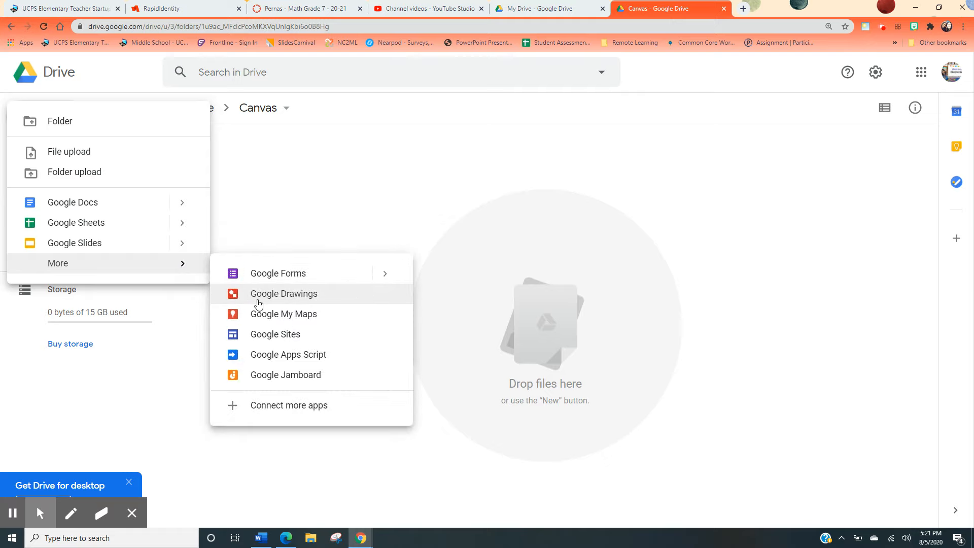
click(258, 303)
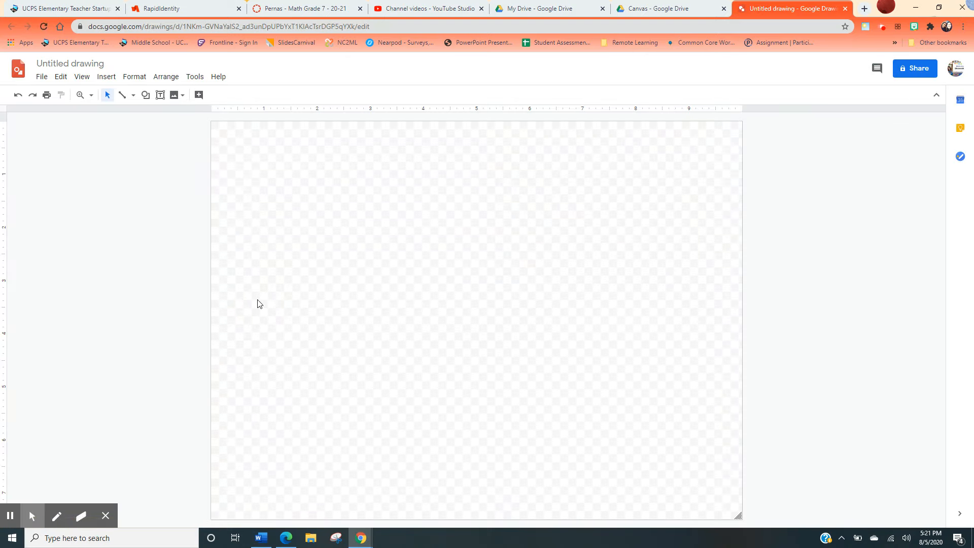
- Rename the untitled drawing as Canvas Homepage
click(47, 65)
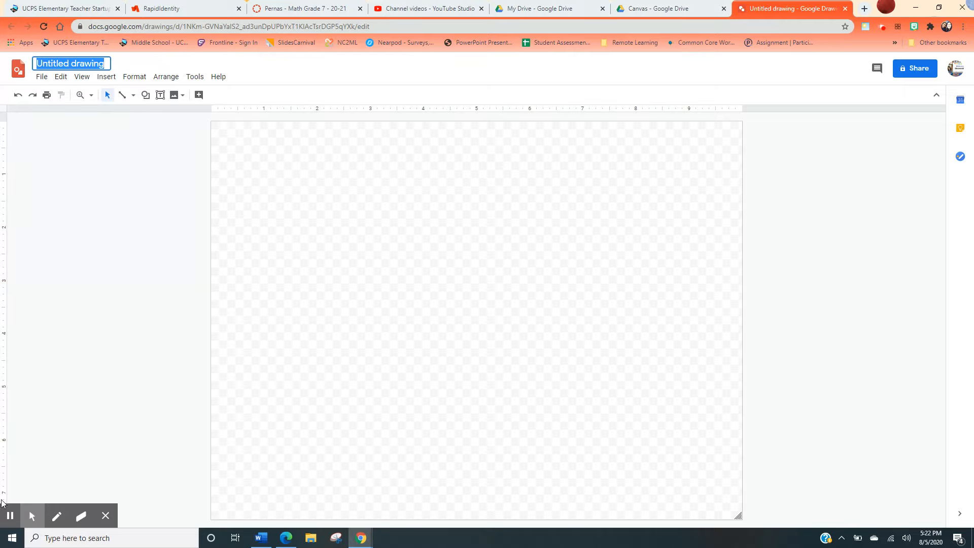
click(8, 520)
click(58, 59)
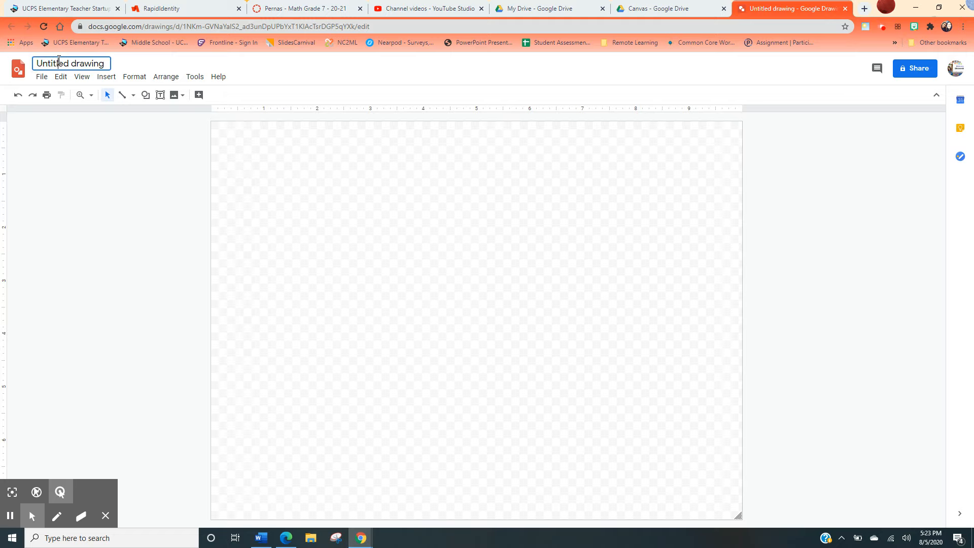
double_click(59, 59)
triple_click(59, 59)
text(Canvas H)
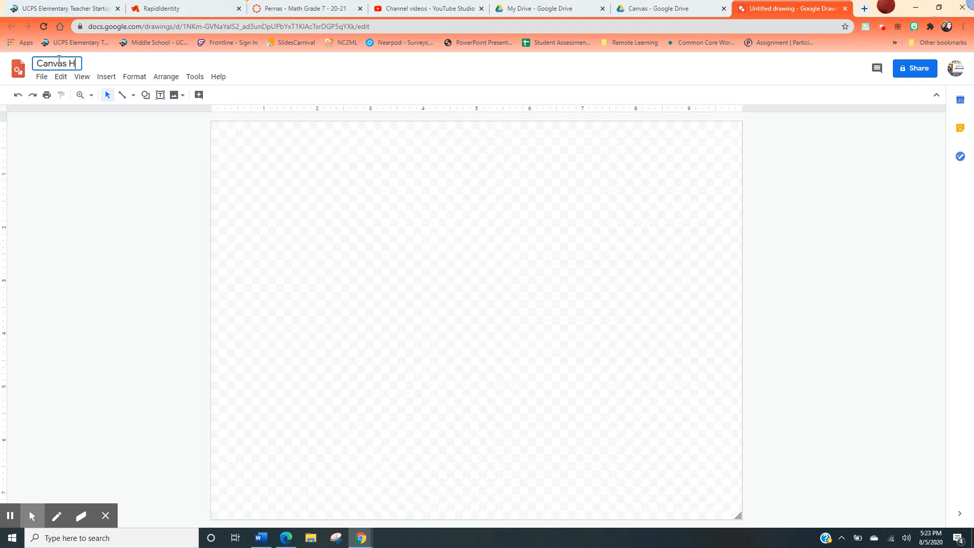
text(omepage)
click(142, 173)
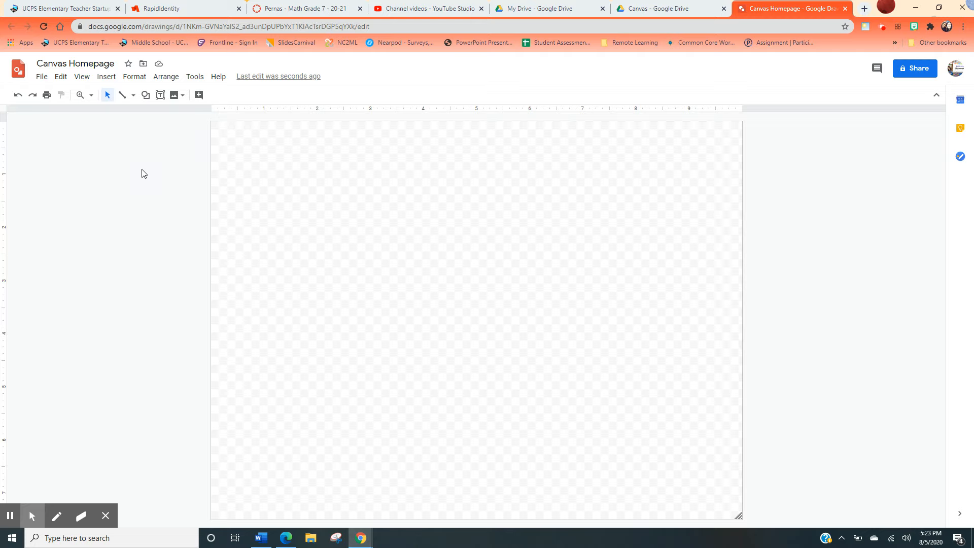
- Draw a rectangle spanning the full page width and about 4.5 ruler units tall, aligned with the page's upper edge
click(145, 95)
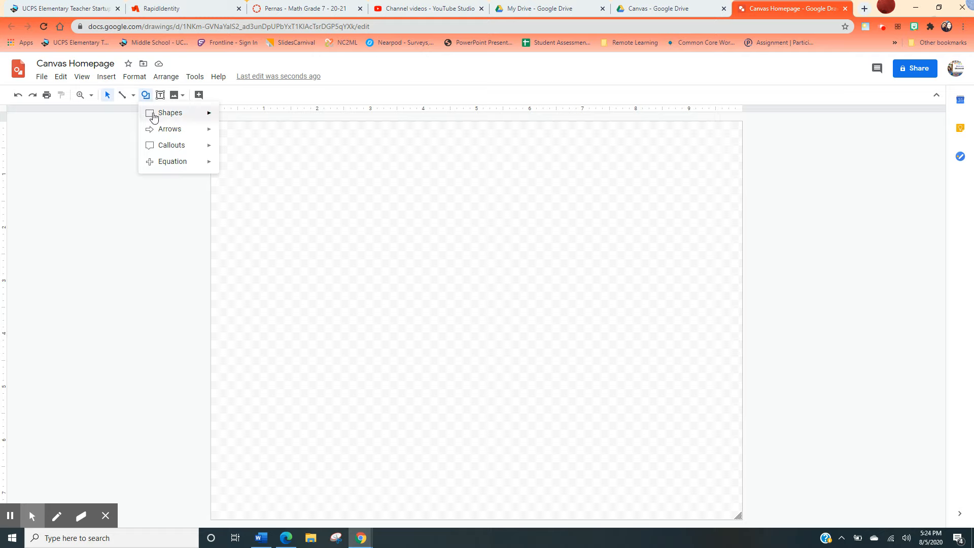
mouse_move(154, 116)
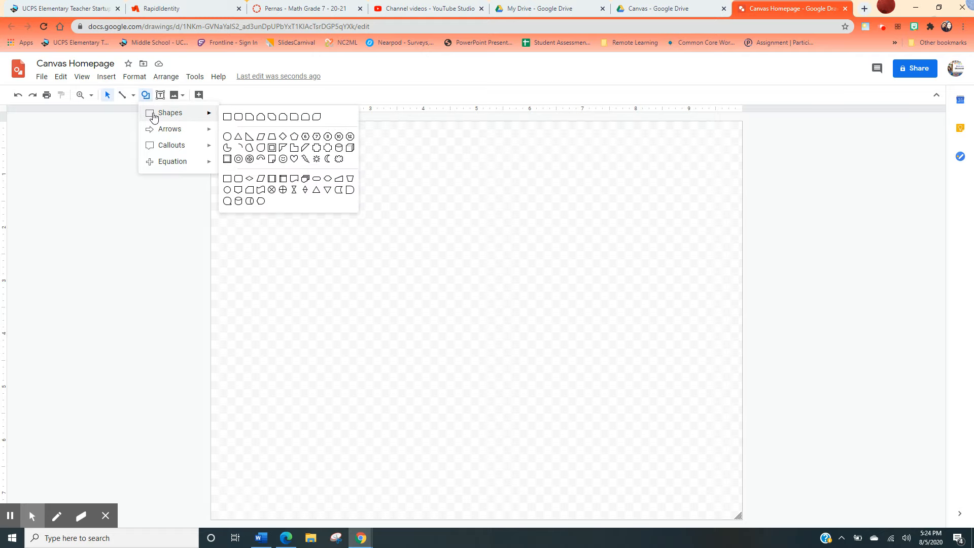
click(227, 117)
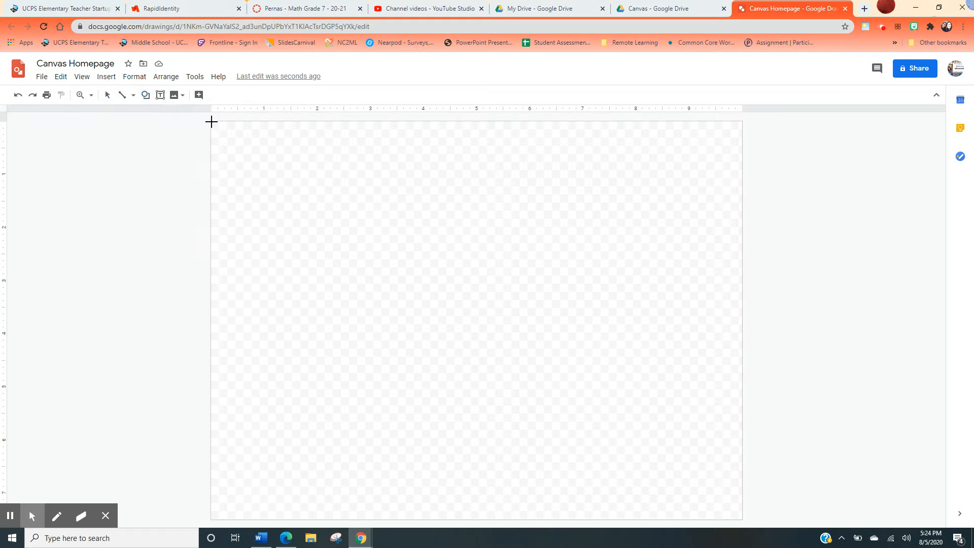
drag(211, 122, 741, 358)
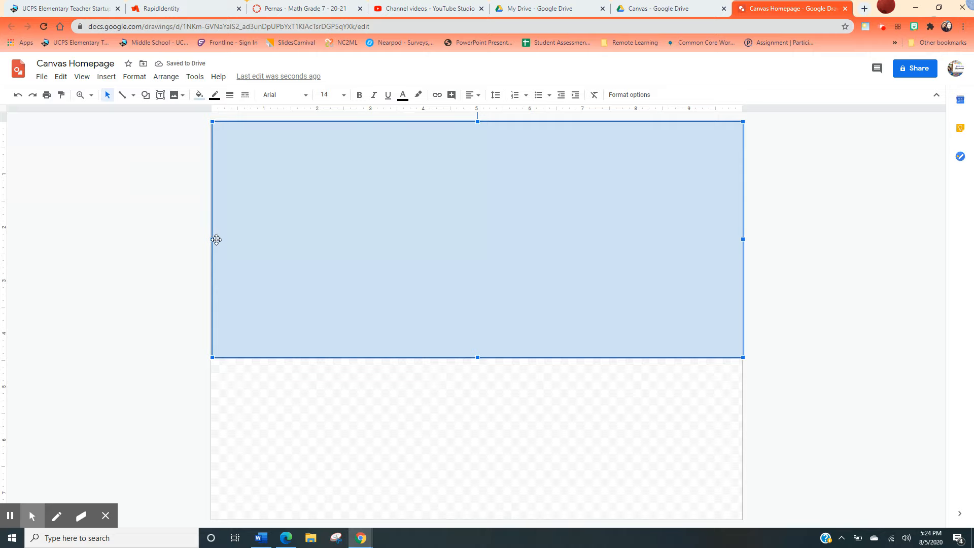
drag(216, 240, 213, 241)
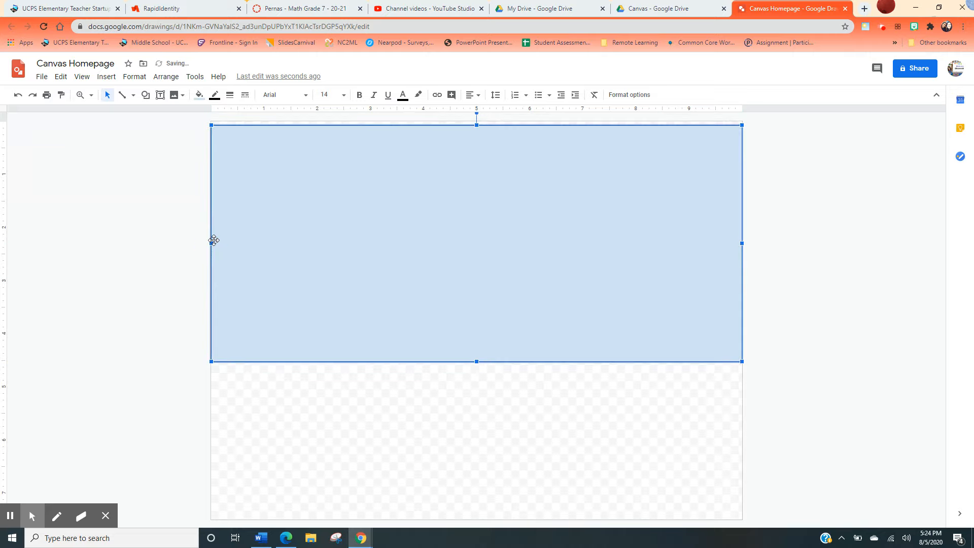
click(279, 377)
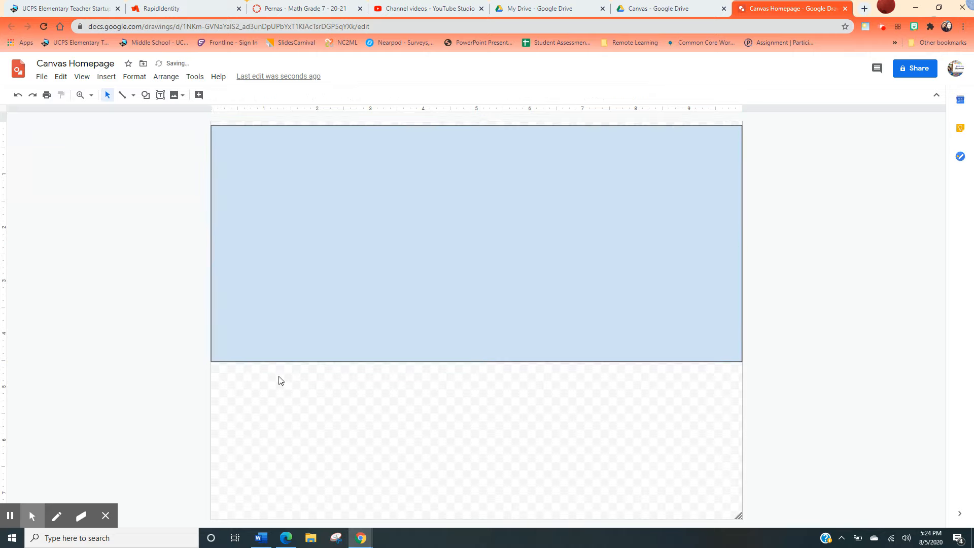
drag(404, 319, 406, 315)
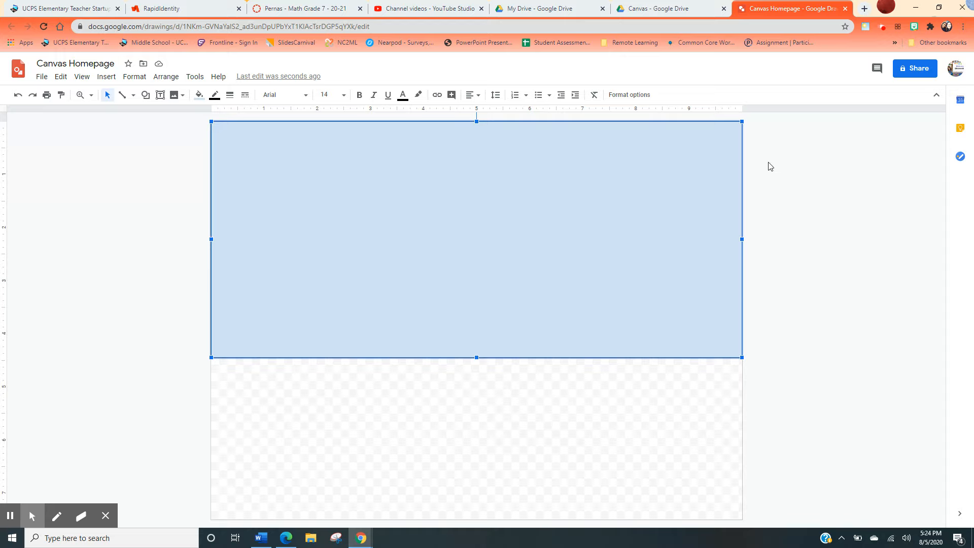
- Resize the rectangle to full page width and about 3 ruler units tall, and fill it with dark green
drag(741, 357, 577, 274)
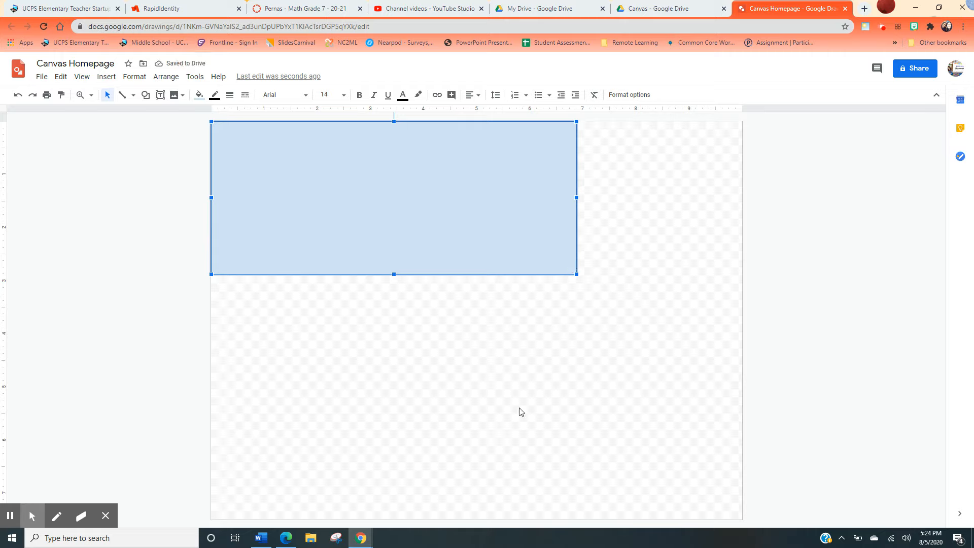
drag(576, 273, 739, 281)
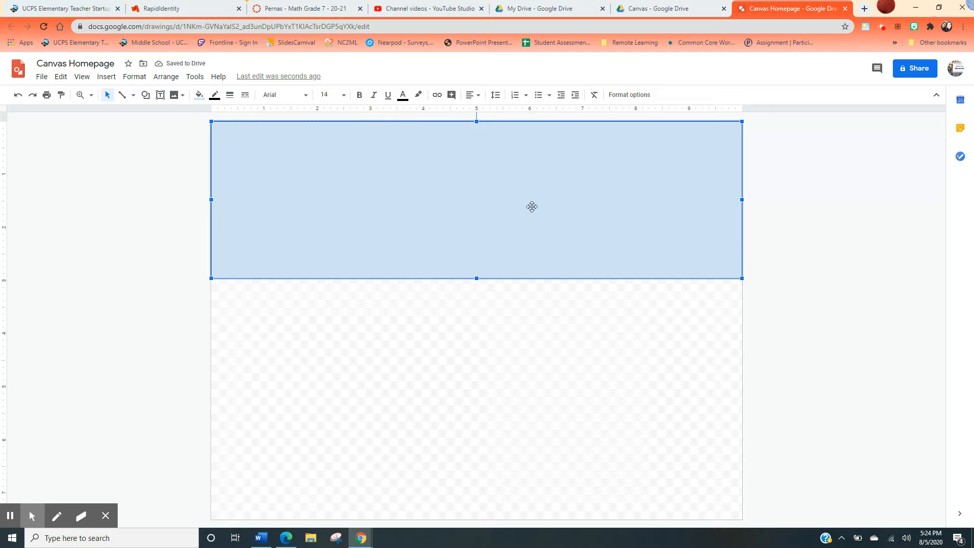
click(198, 96)
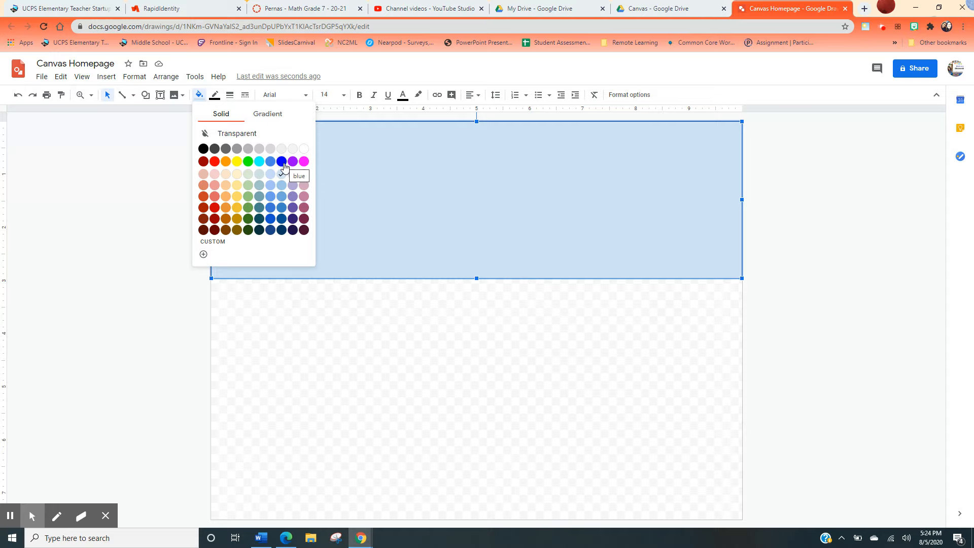
click(248, 219)
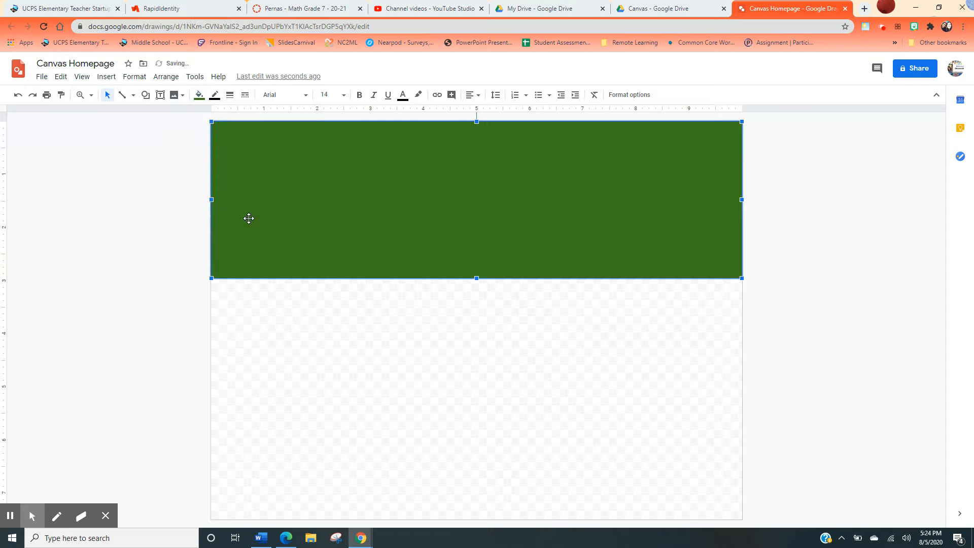
- Search the web for "whiteboard transparent" images to insert into the drawing
click(107, 80)
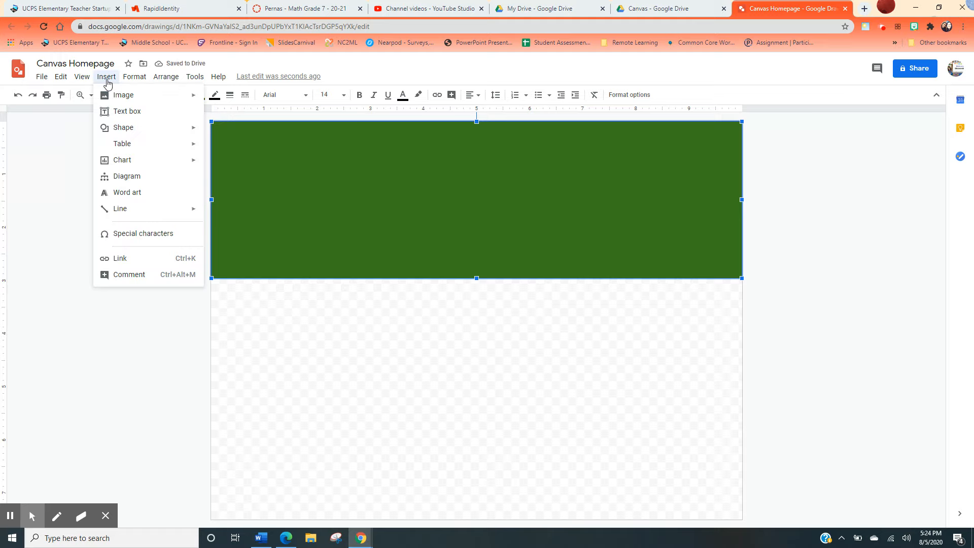
mouse_move(115, 101)
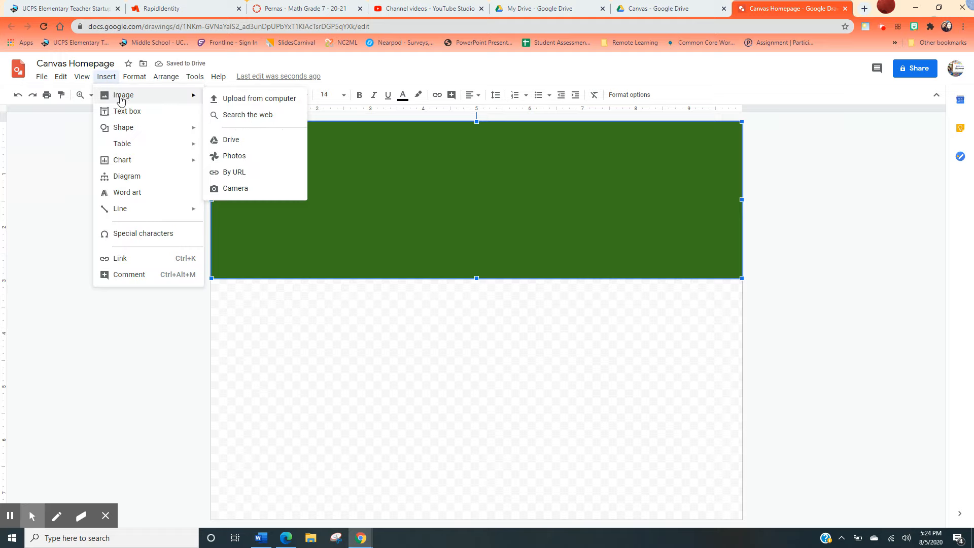
click(216, 114)
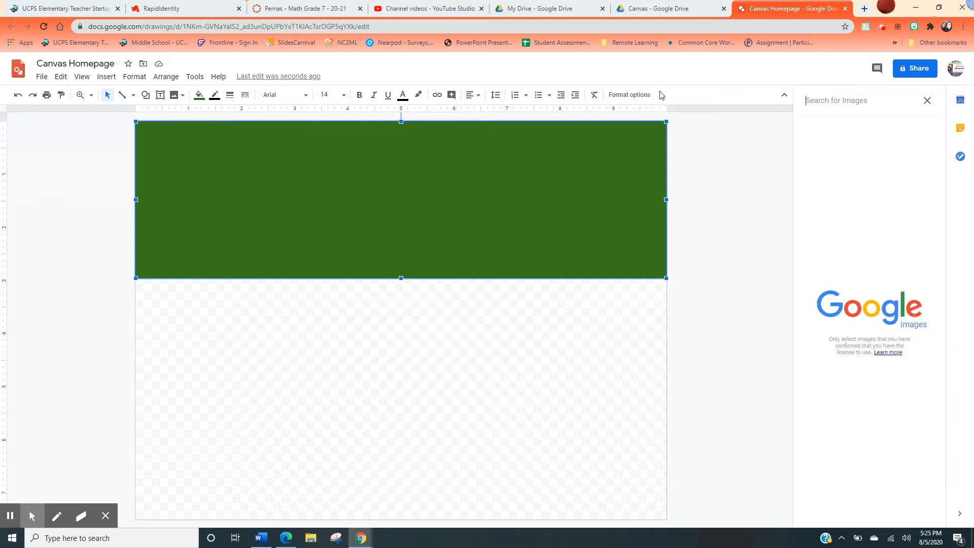
text(white)
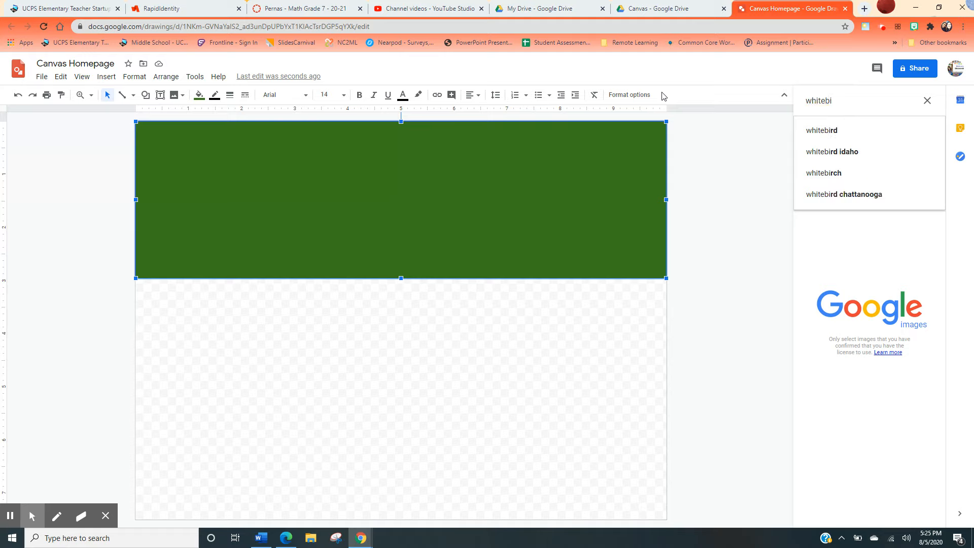
text(board)
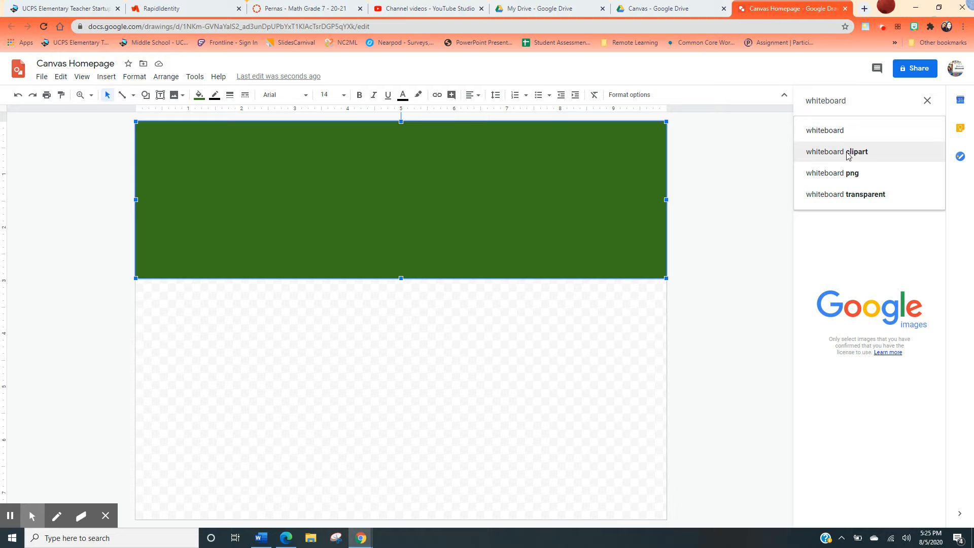
click(844, 195)
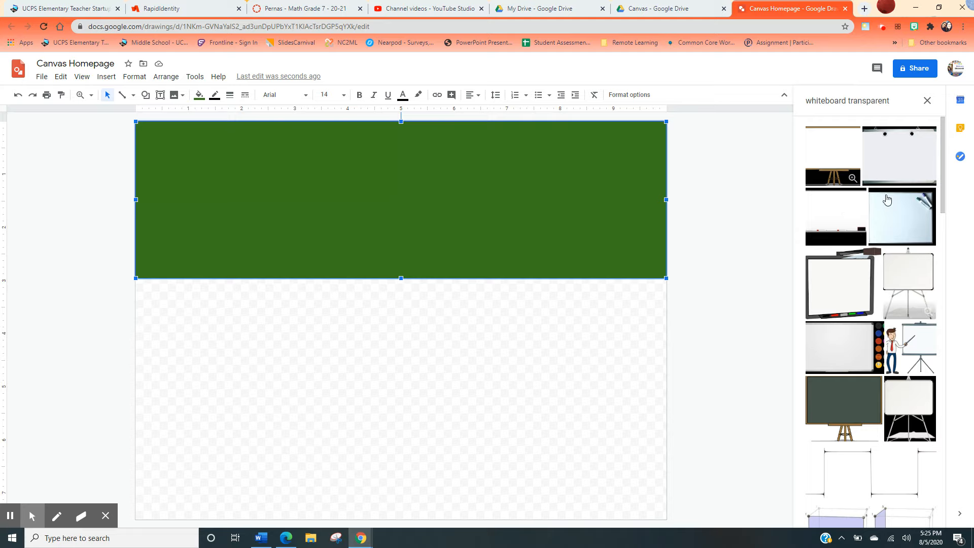
- Insert the whiteboard with red markers and a black eraser from a "whiteboard clipart transparent" image search and place it over the green rectangle
click(845, 100)
text(clipart)
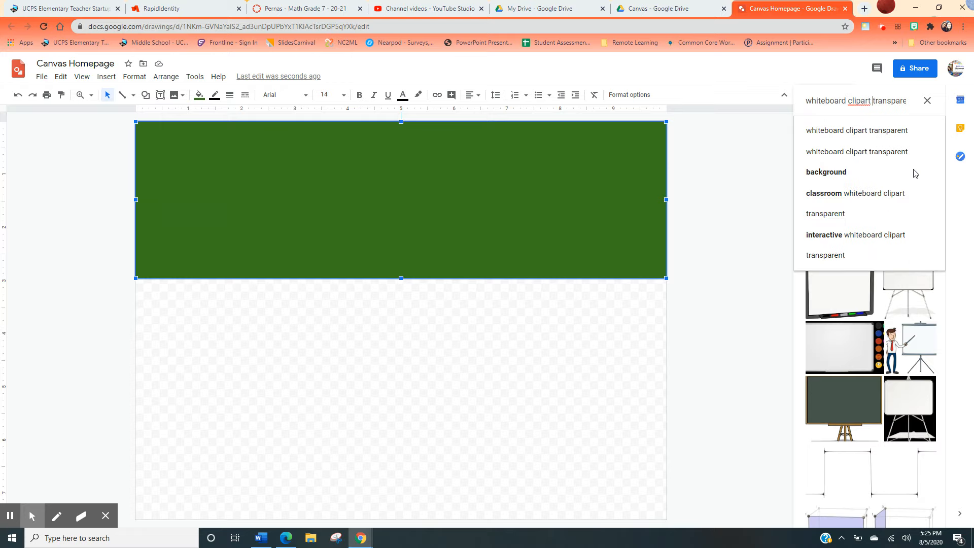
key(Return)
click(914, 175)
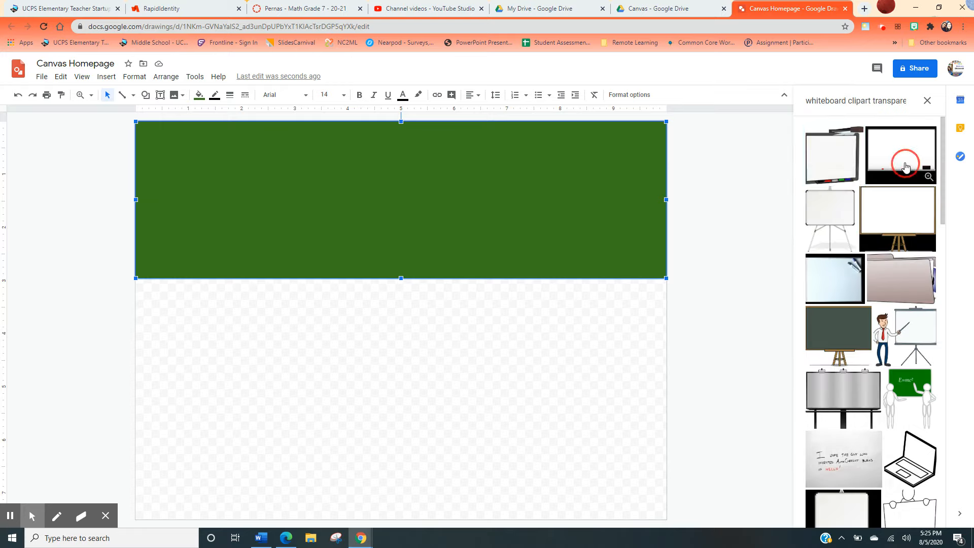
click(919, 515)
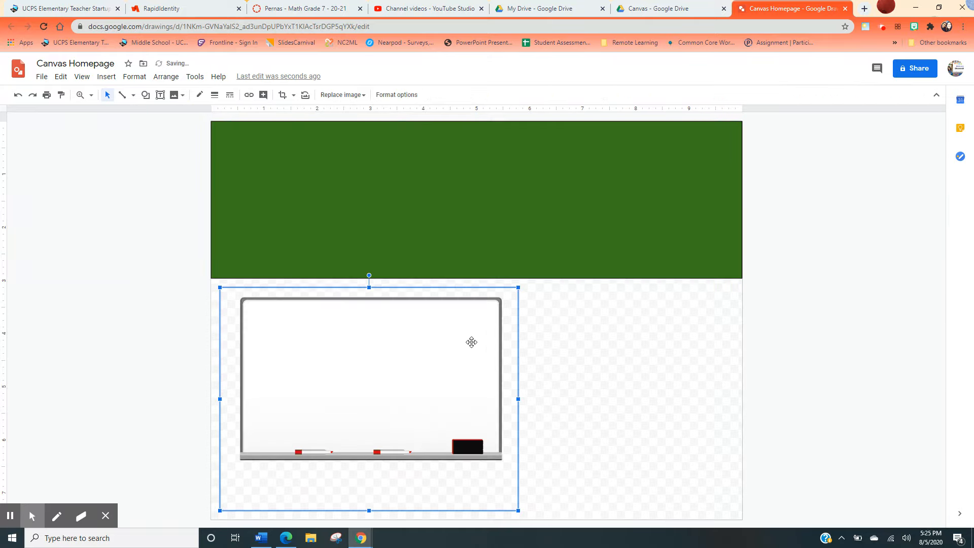
drag(352, 372, 440, 207)
- Crop the whiteboard image on all sides to the outer edges of its frame
click(283, 95)
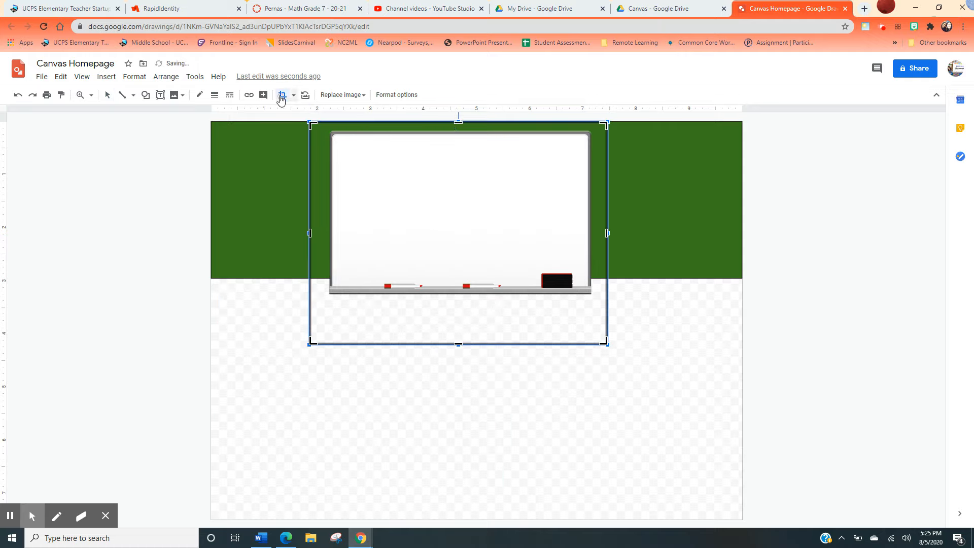
drag(459, 119, 462, 135)
click(617, 166)
click(284, 95)
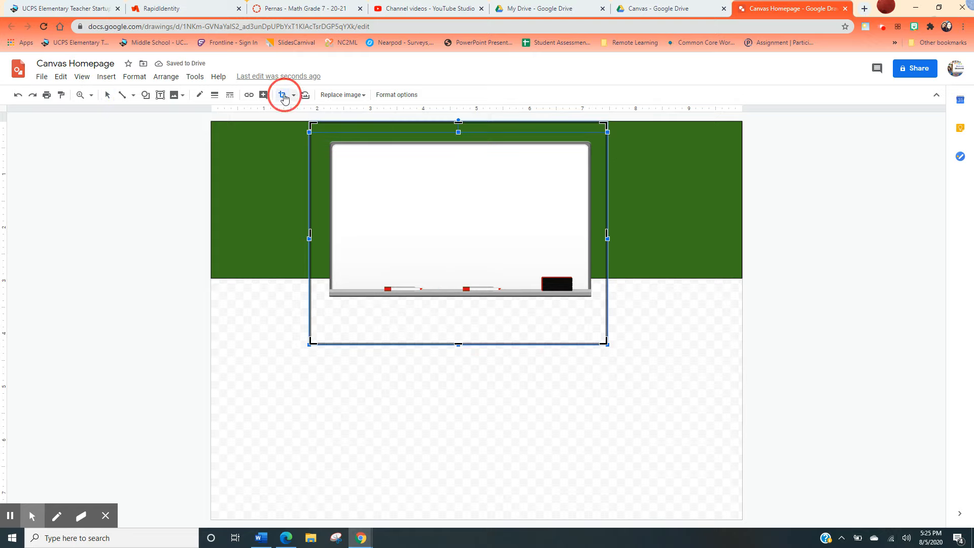
drag(459, 344, 462, 297)
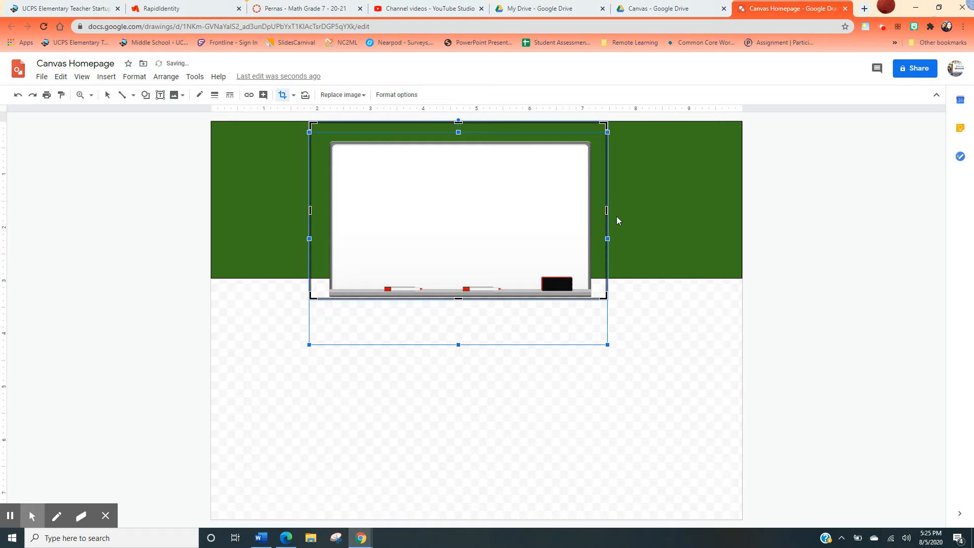
drag(606, 209, 590, 212)
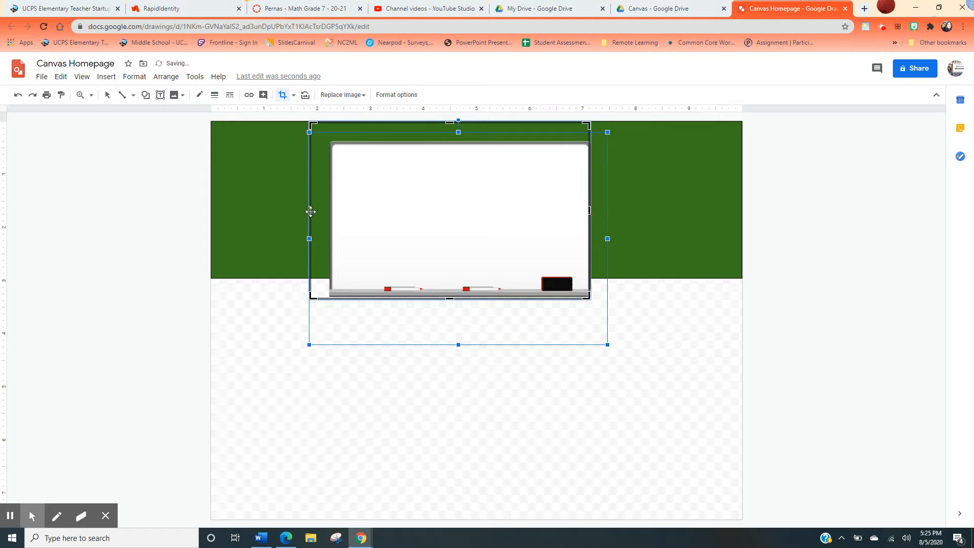
drag(309, 211, 329, 213)
drag(460, 122, 462, 142)
click(661, 186)
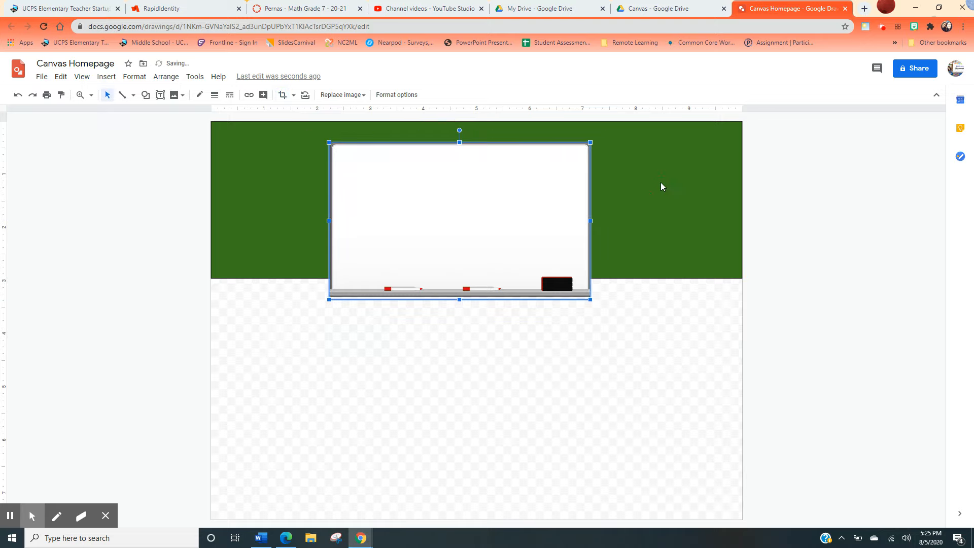
- Move the whiteboard to about 1 ruler unit from the page's left edge, flush with the green rectangle's upper edge
drag(448, 245, 381, 226)
drag(522, 278, 522, 235)
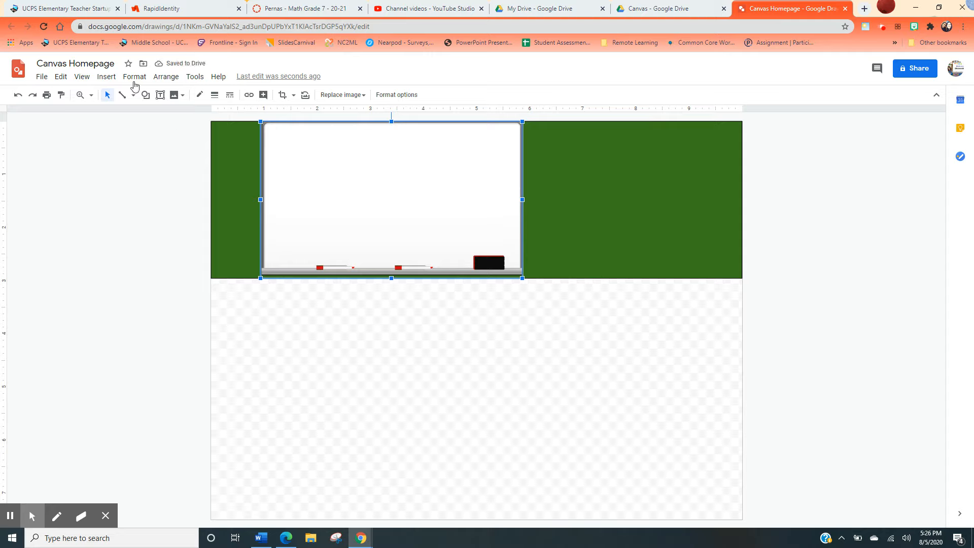
click(10, 516)
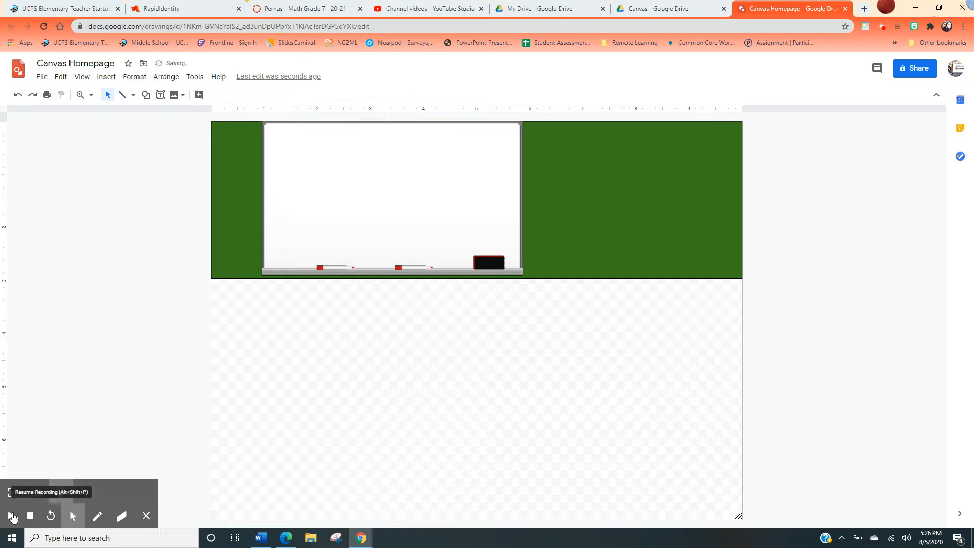
click(10, 516)
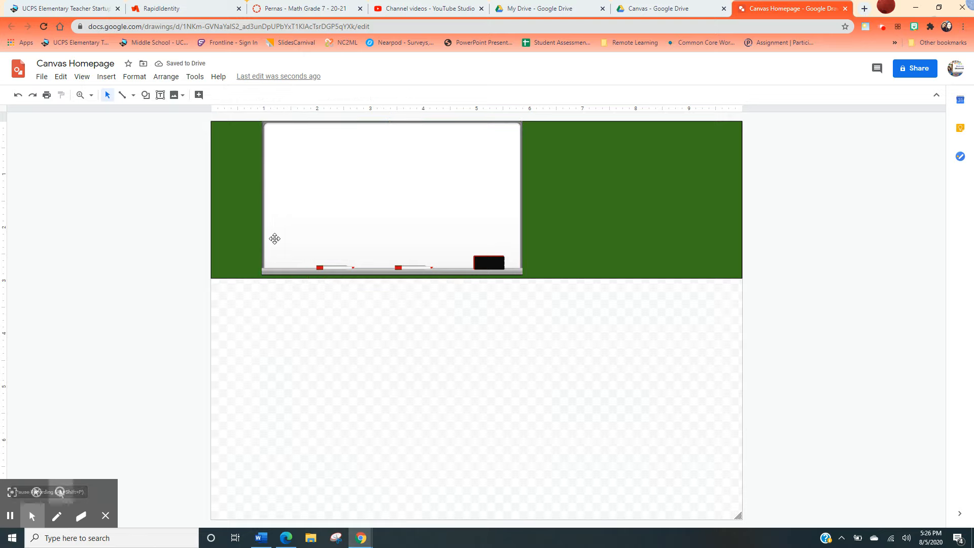
- Replace the whiteboard with the dark chalkboard on an easel from a "chalkboard clipart transparent" image search and place it over the green rectangle
click(308, 226)
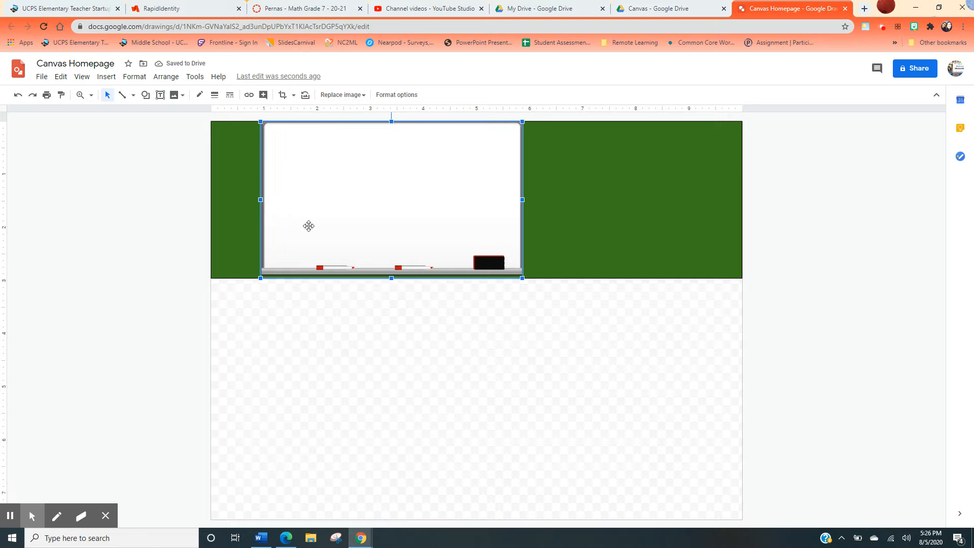
key(Delete)
click(105, 76)
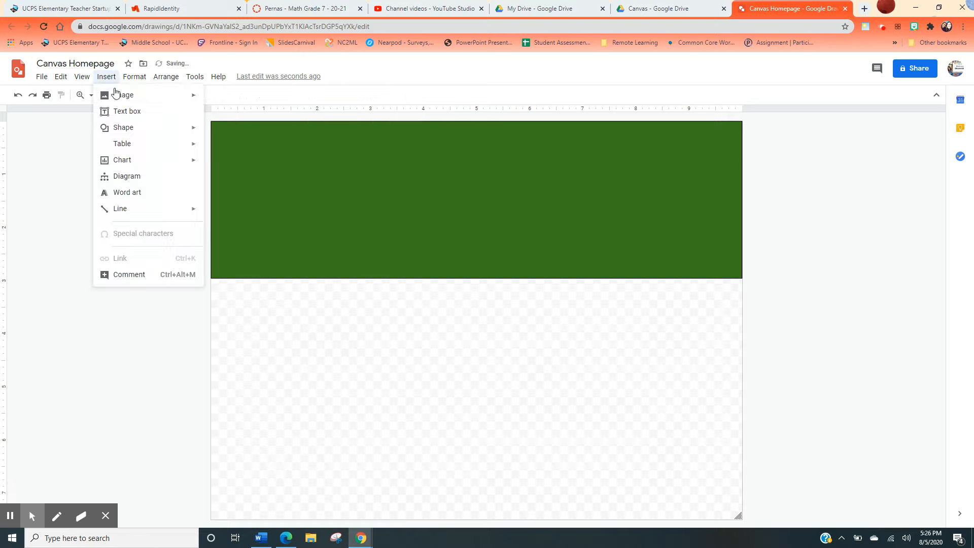
mouse_move(120, 99)
click(246, 118)
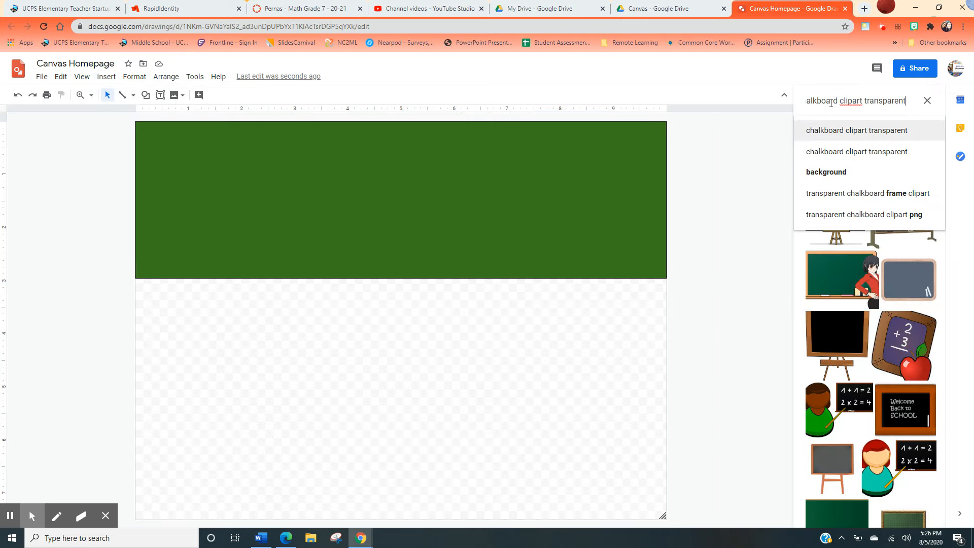
click(819, 241)
click(824, 224)
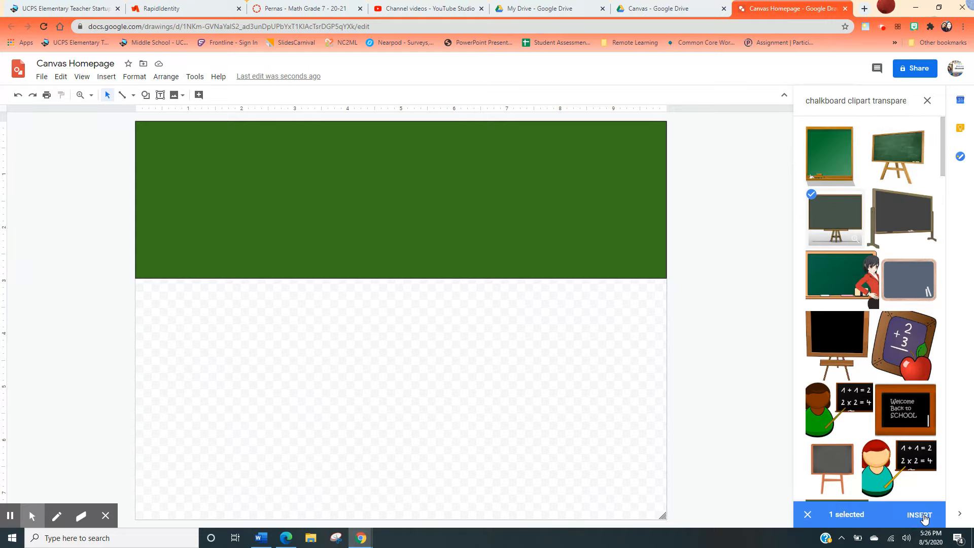
click(919, 514)
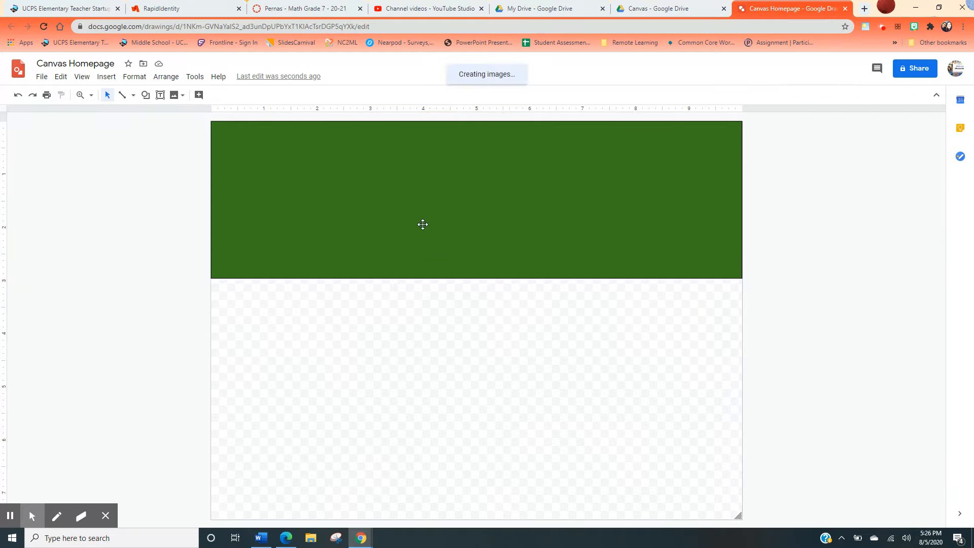
drag(343, 401, 362, 236)
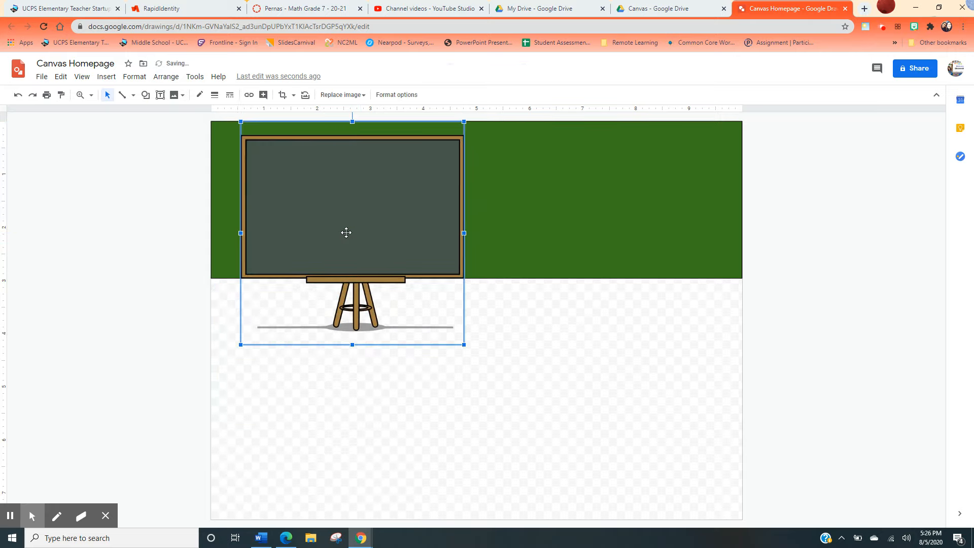
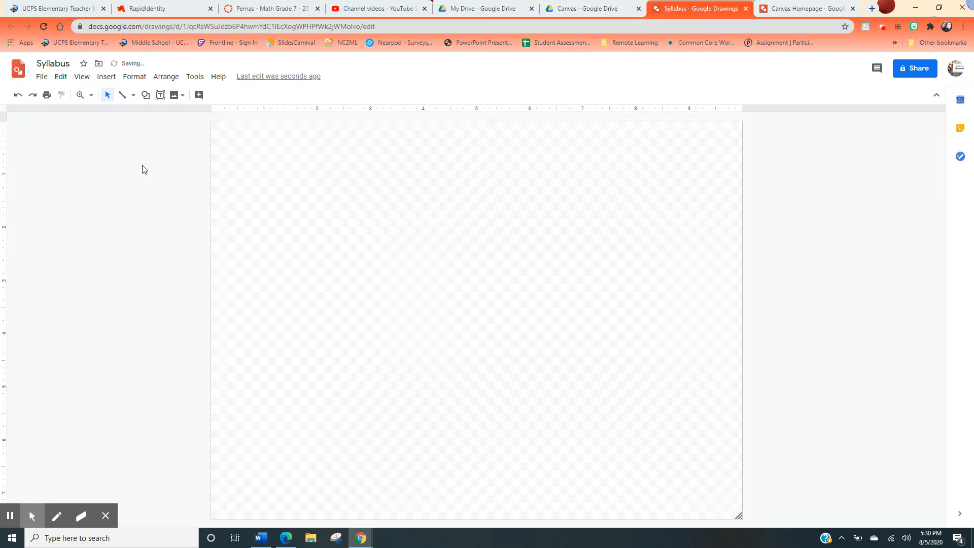
- In the Syllabus drawing, draw a rectangle about 3.7 by 3.5 ruler units, starting at the page's upper-left corner
click(107, 77)
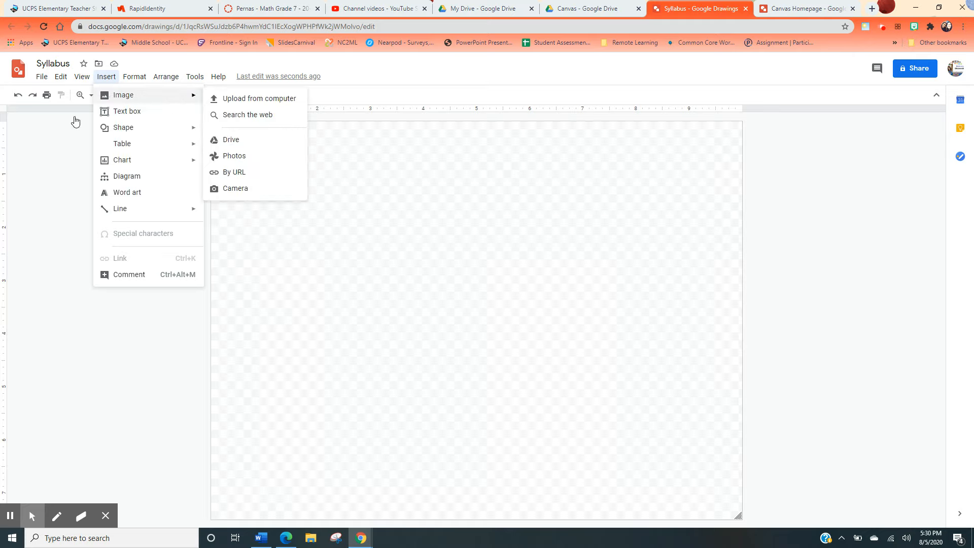
click(36, 135)
click(146, 95)
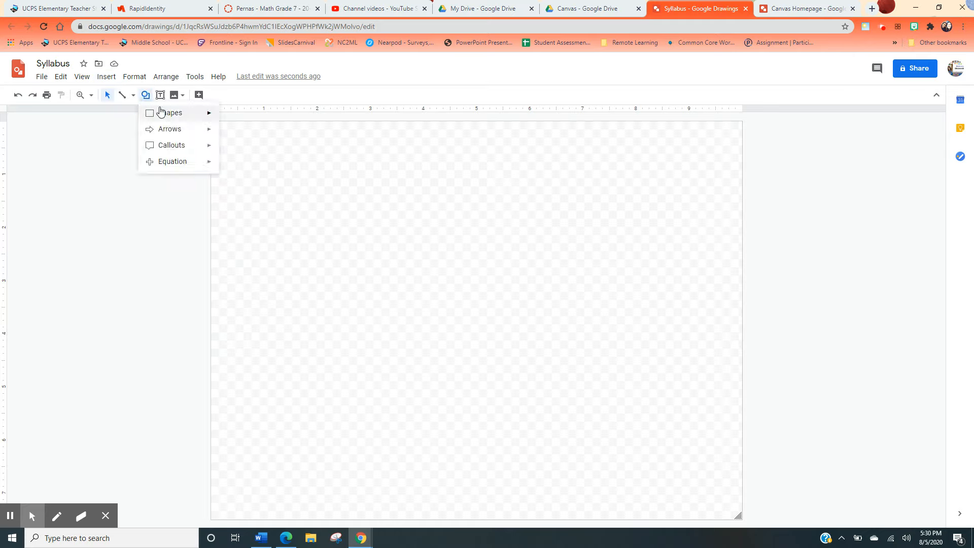
mouse_move(161, 112)
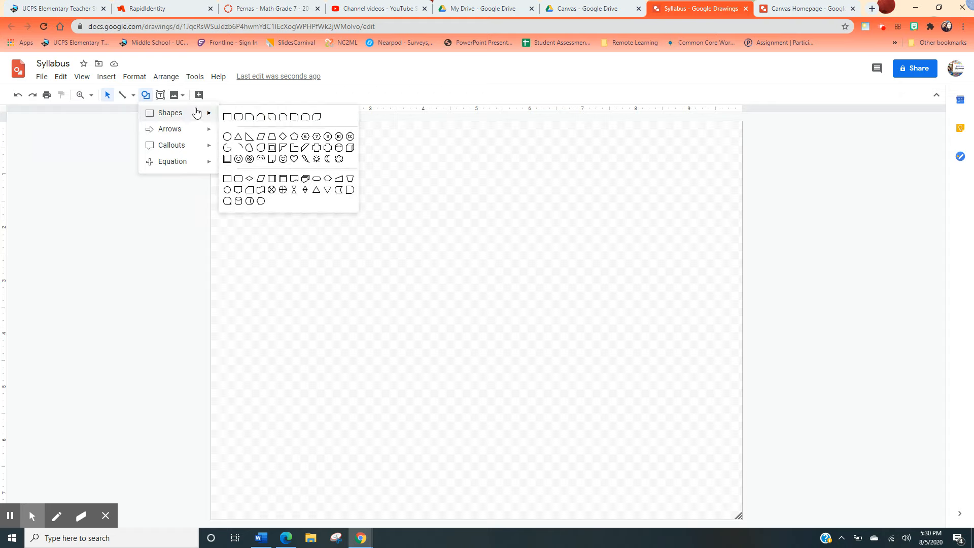
click(227, 117)
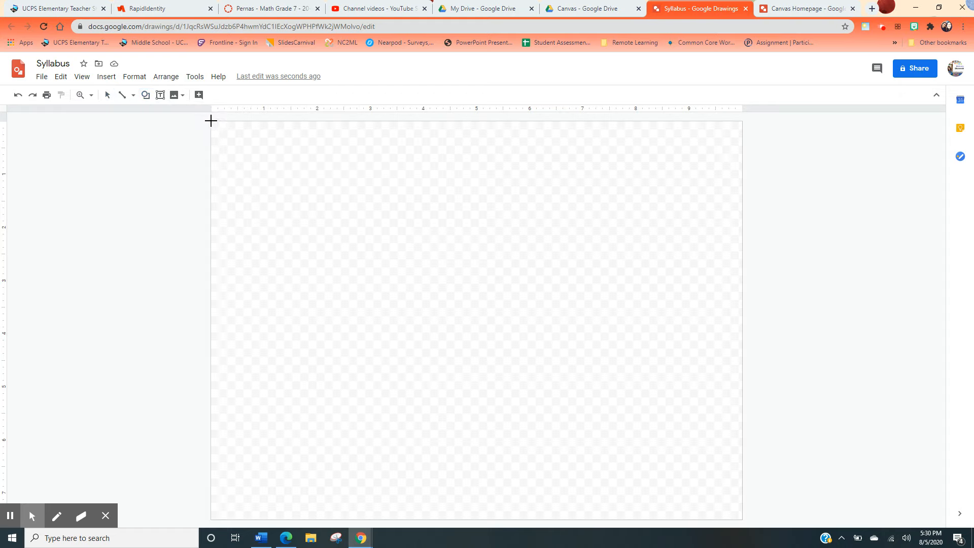
drag(210, 120, 405, 304)
click(145, 96)
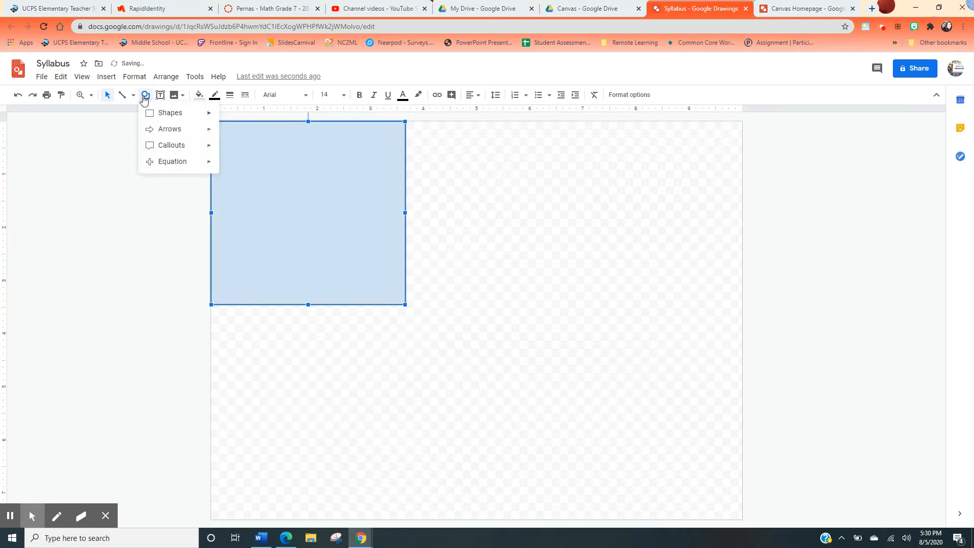
mouse_move(155, 116)
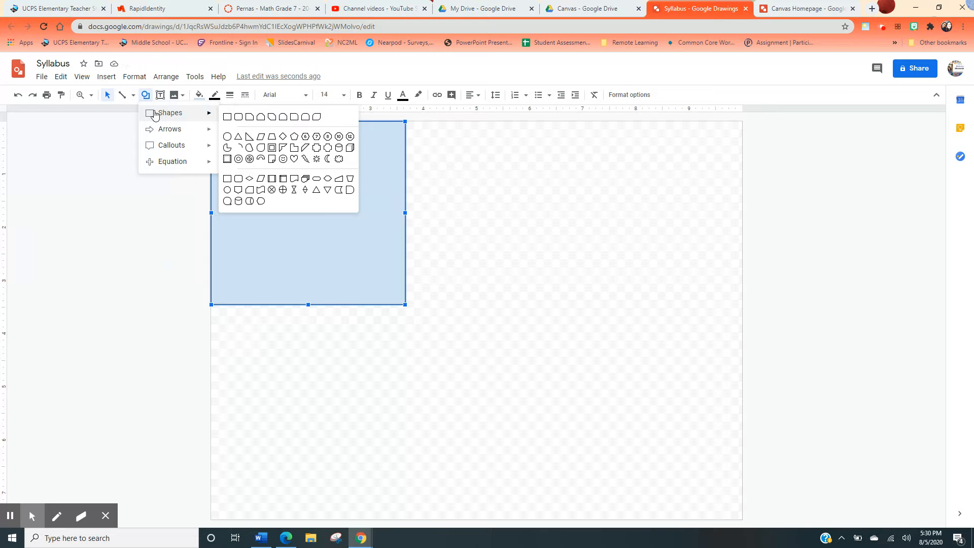
click(112, 172)
- Set the rectangle's text color to green and fill the rectangle with dark green
click(313, 172)
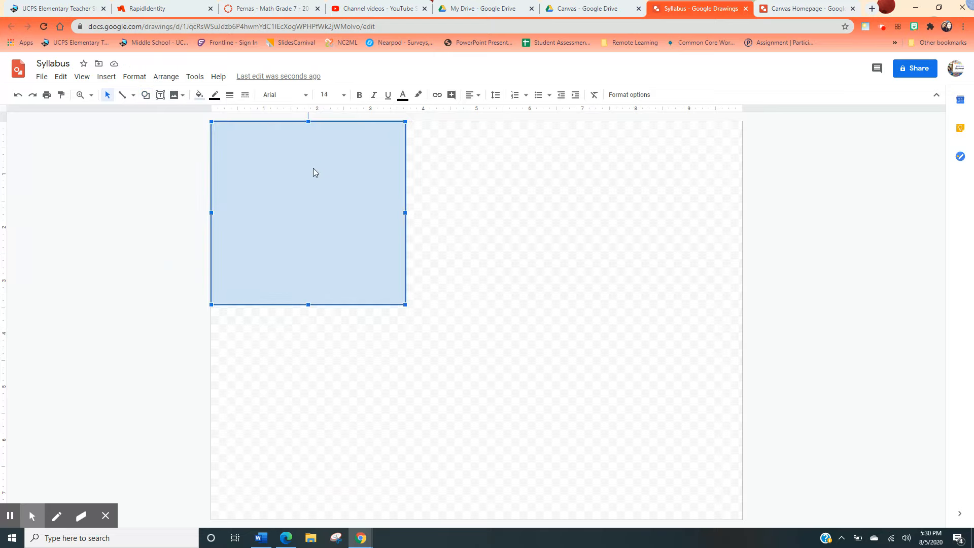
click(403, 95)
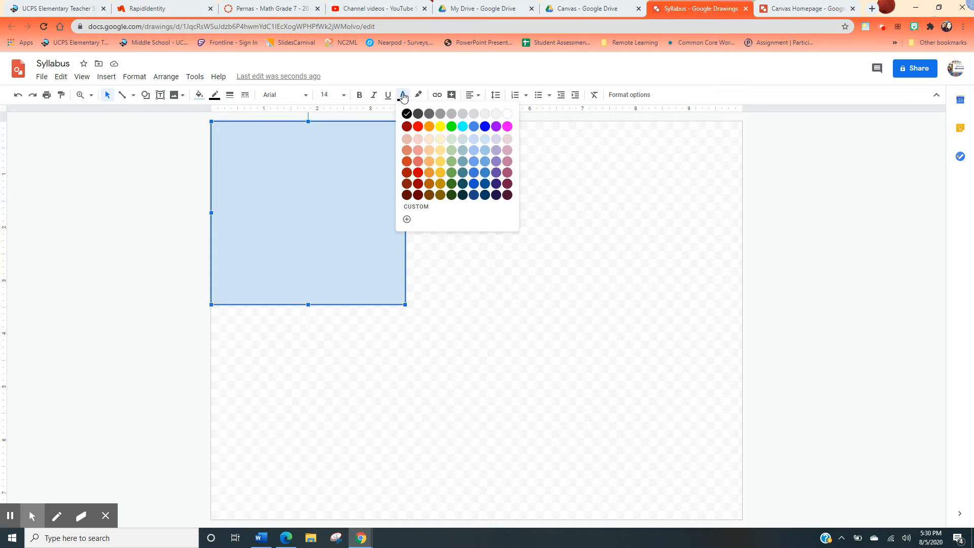
click(451, 173)
click(373, 205)
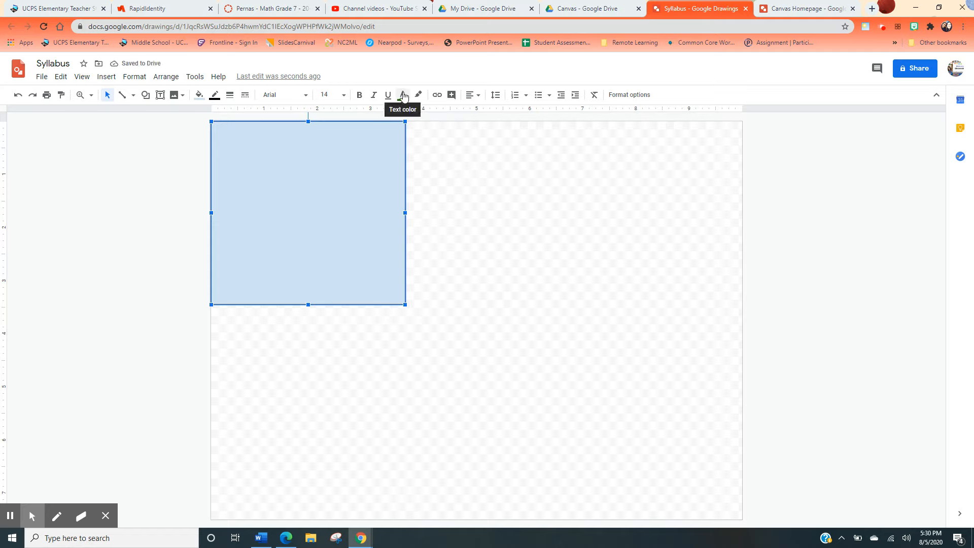
click(199, 96)
click(248, 218)
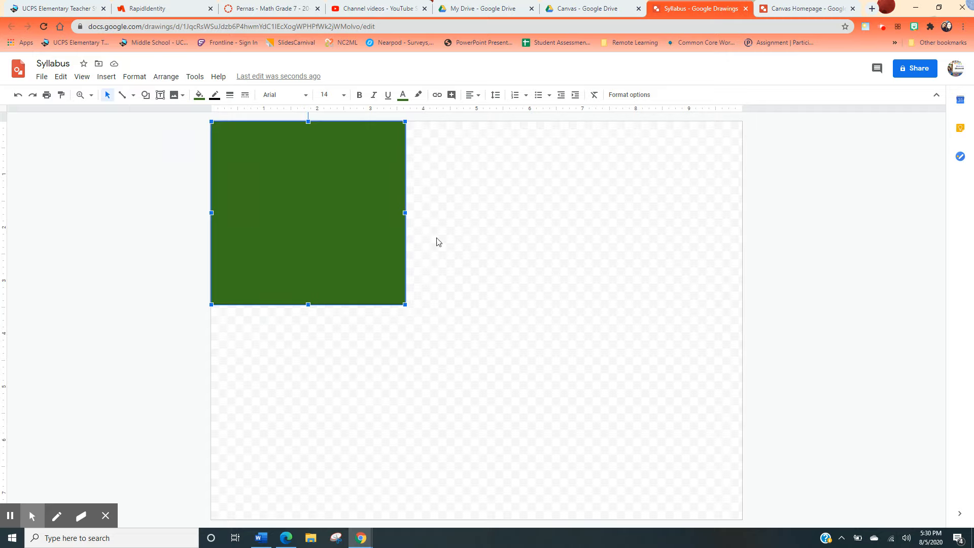
click(449, 250)
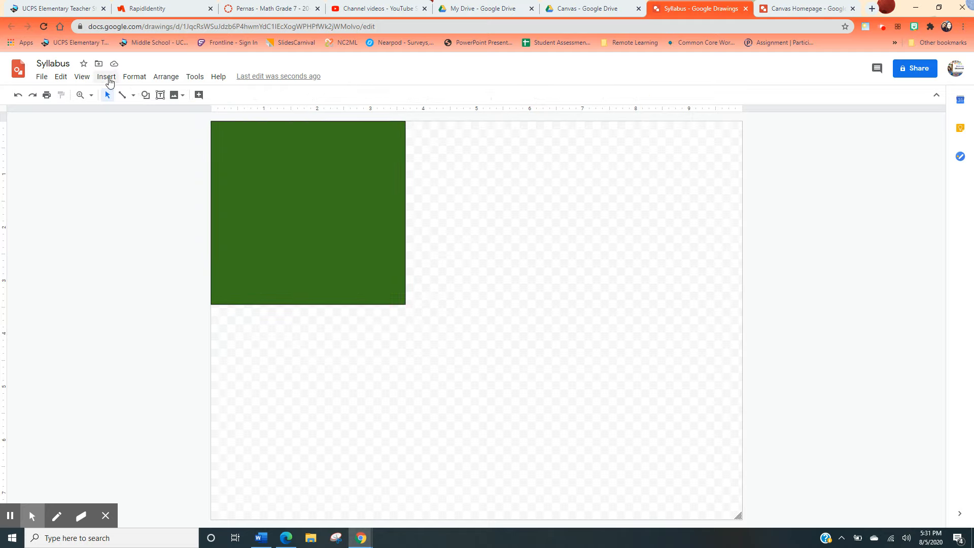
- Insert the wide green chalkboard and the wood-framed gray chalkboard from a web image search for "chalkboard"
click(113, 79)
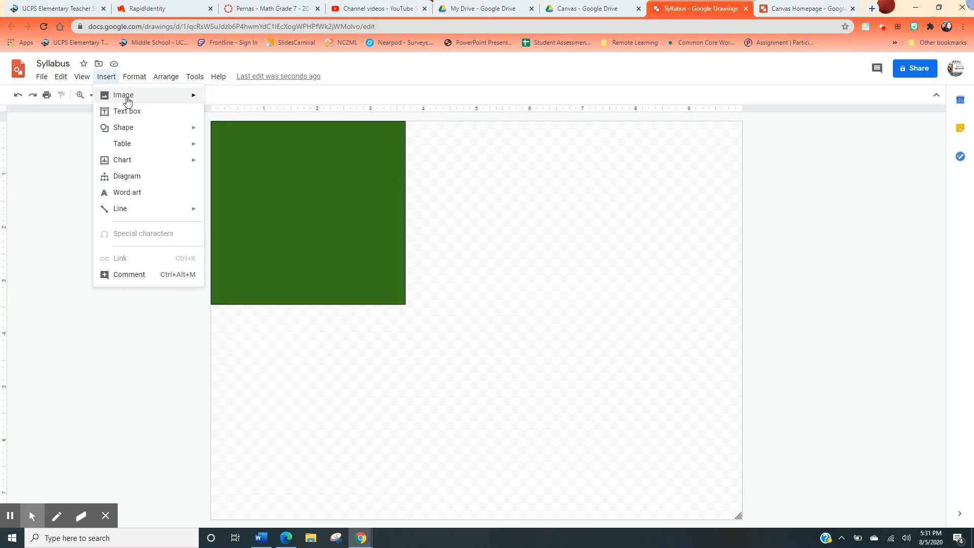
mouse_move(124, 98)
click(242, 113)
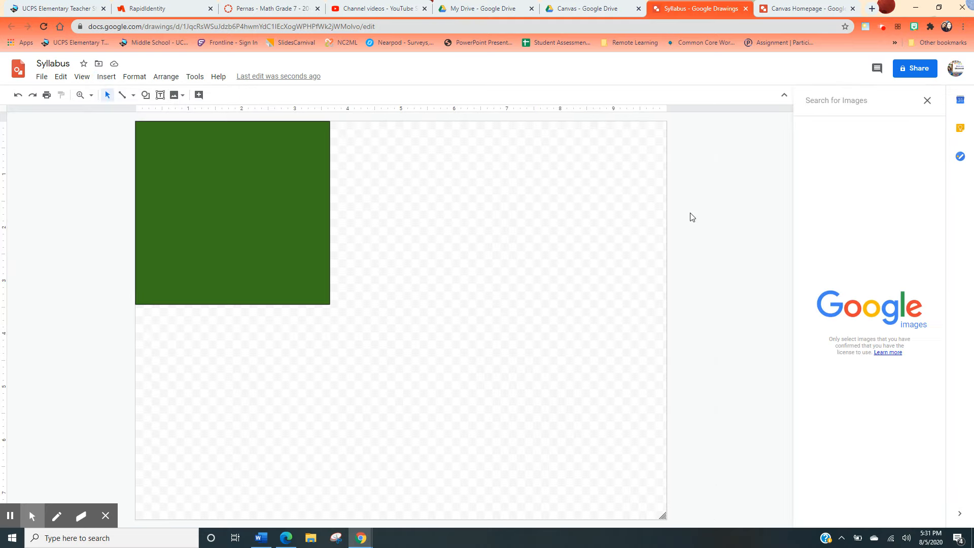
text(chalk)
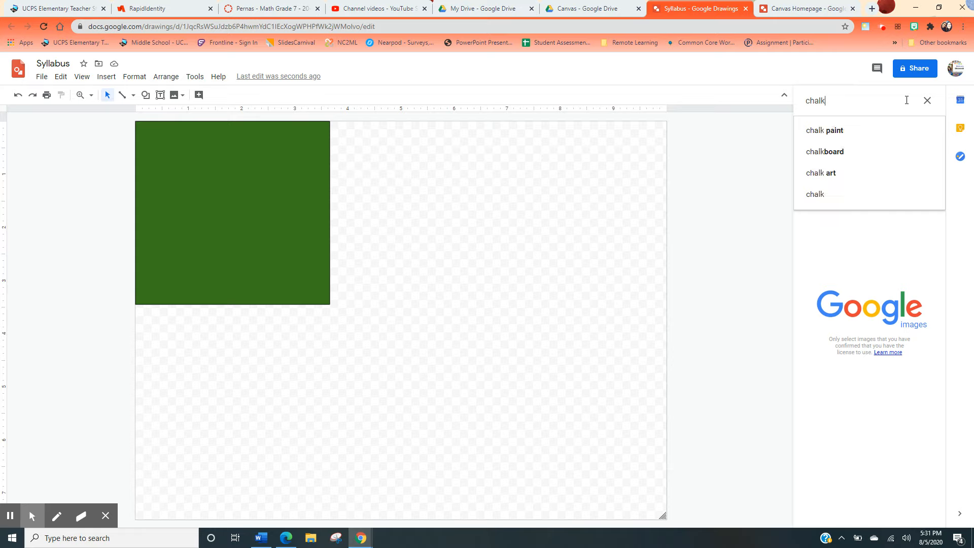
click(875, 152)
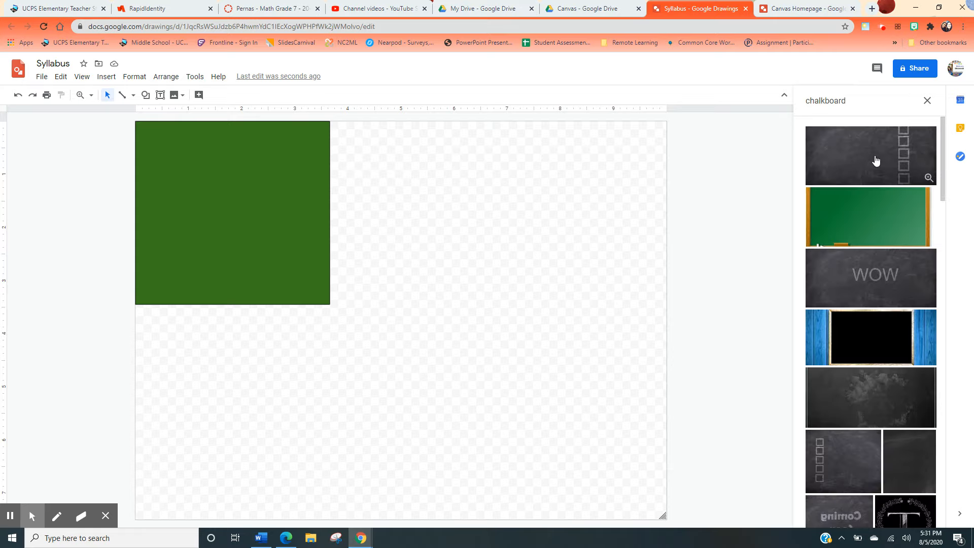
click(874, 217)
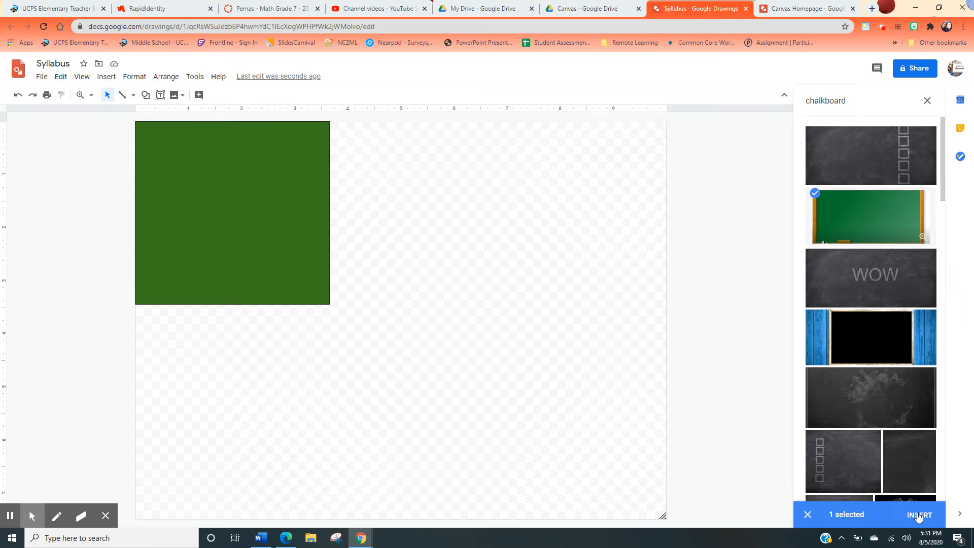
scroll(900, 418, down, 4)
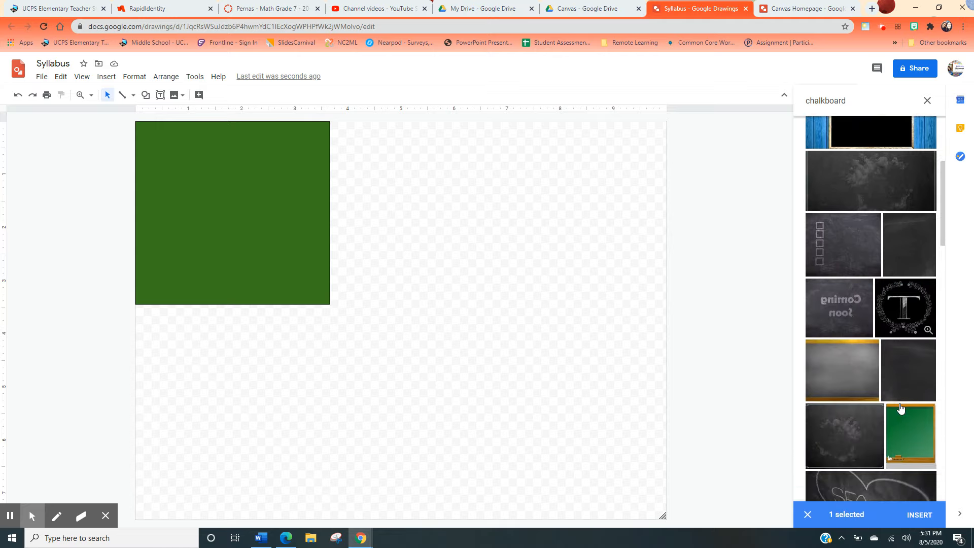
click(861, 384)
click(919, 515)
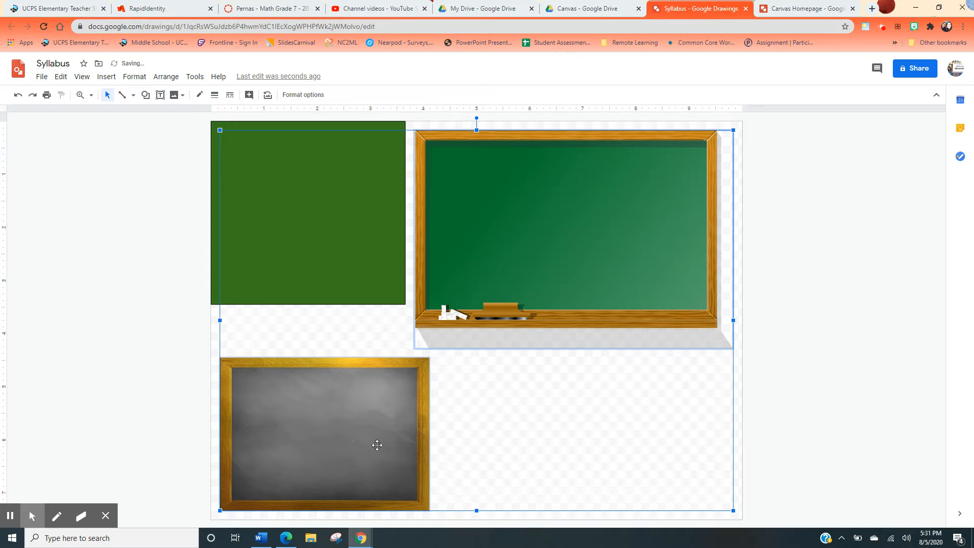
- Delete the inserted green chalkboard image, keeping the wood-framed gray one
click(767, 480)
click(371, 448)
click(485, 252)
key(Delete)
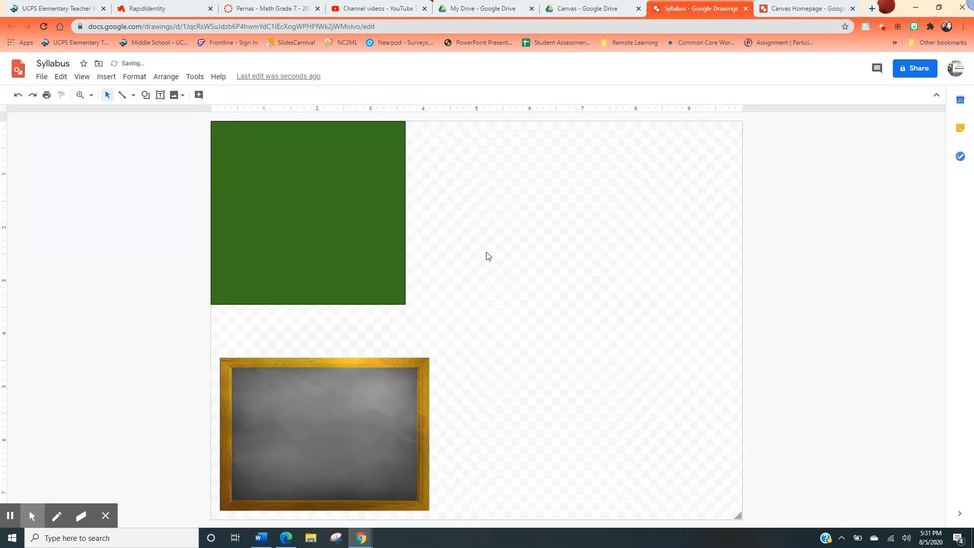
- Move the gray chalkboard over the green rectangle and narrow it to about 3.3 ruler units so it fits inside
click(313, 455)
drag(313, 455, 304, 219)
drag(427, 205, 395, 205)
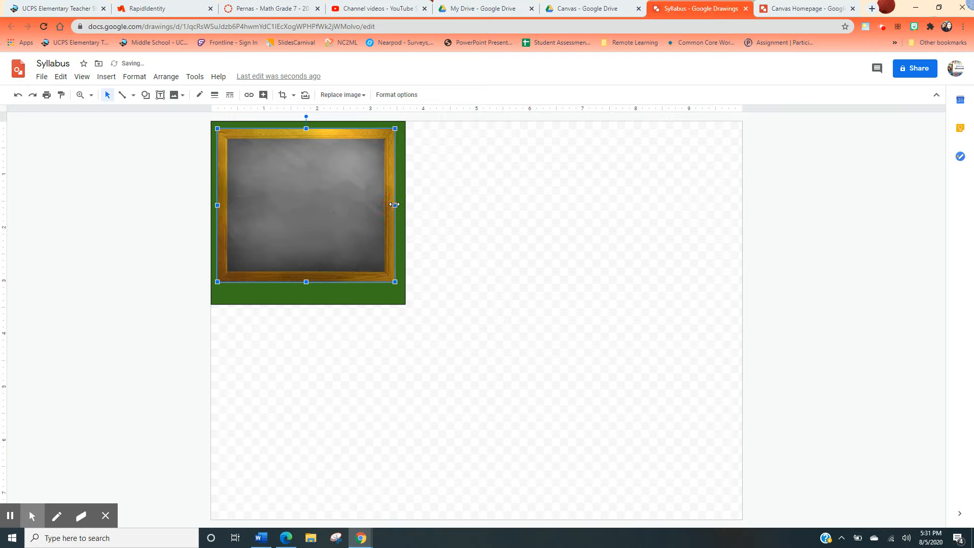
- Shrink the gray chalkboard to about 2.6 by 2.4 ruler units within the upper part of the green rectangle
drag(307, 281, 306, 294)
mouse_move(357, 235)
mouse_down()
mouse_move(363, 245)
mouse_move(343, 242)
mouse_up()
drag(396, 296, 357, 259)
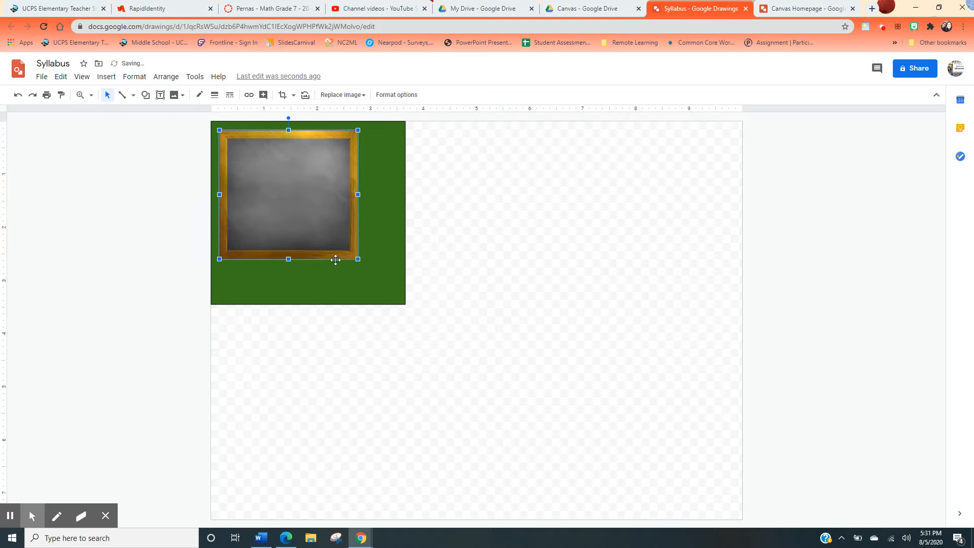
click(530, 258)
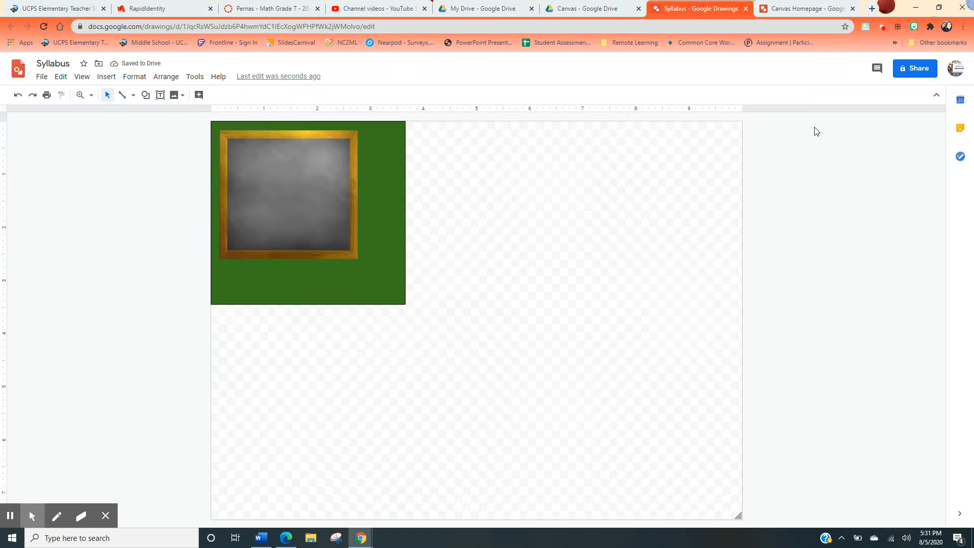
- Insert the Bitmoji pointing with both hands from the recent Bitmojis and place it beside the green rectangle
click(913, 29)
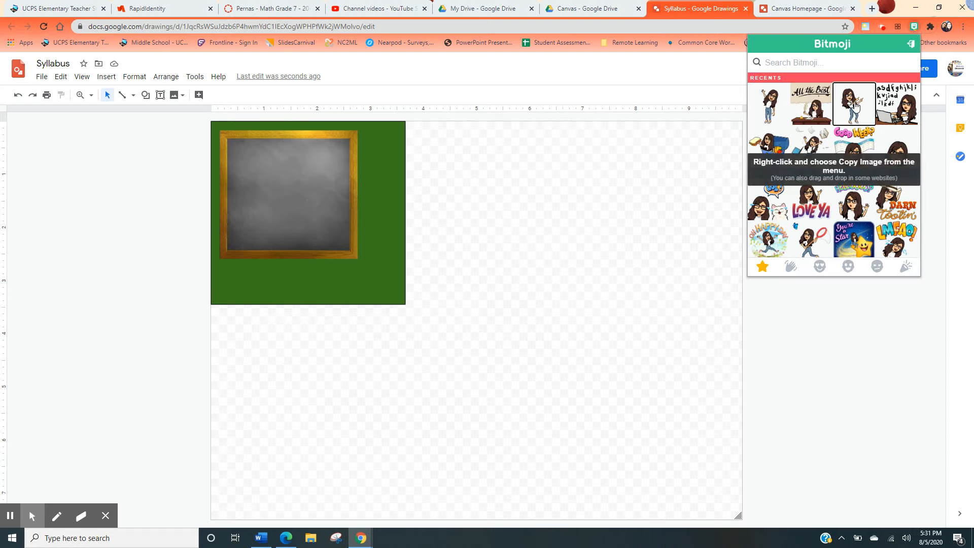
drag(854, 104, 526, 216)
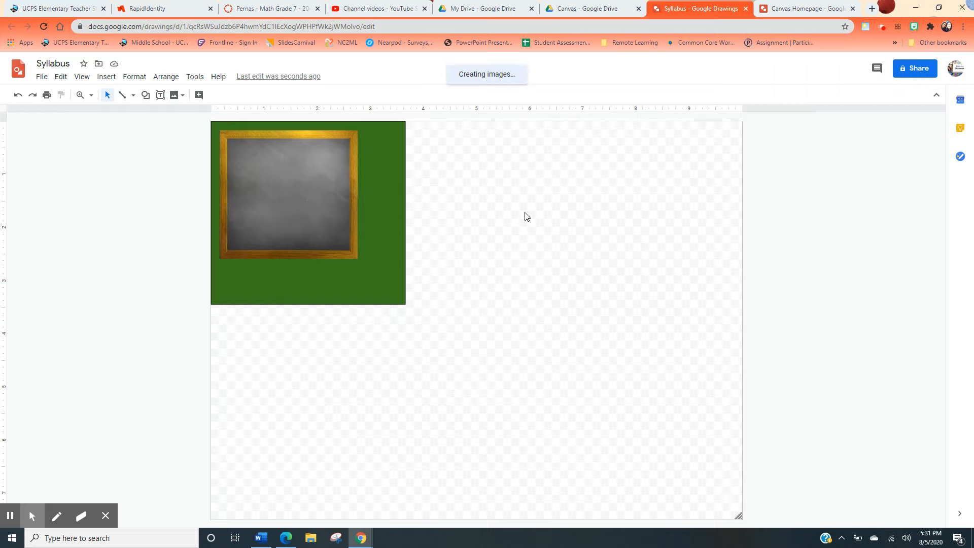
drag(573, 324, 439, 261)
- Crop the empty space above and on both sides of the Bitmoji so the image fits closely around the figure
click(282, 95)
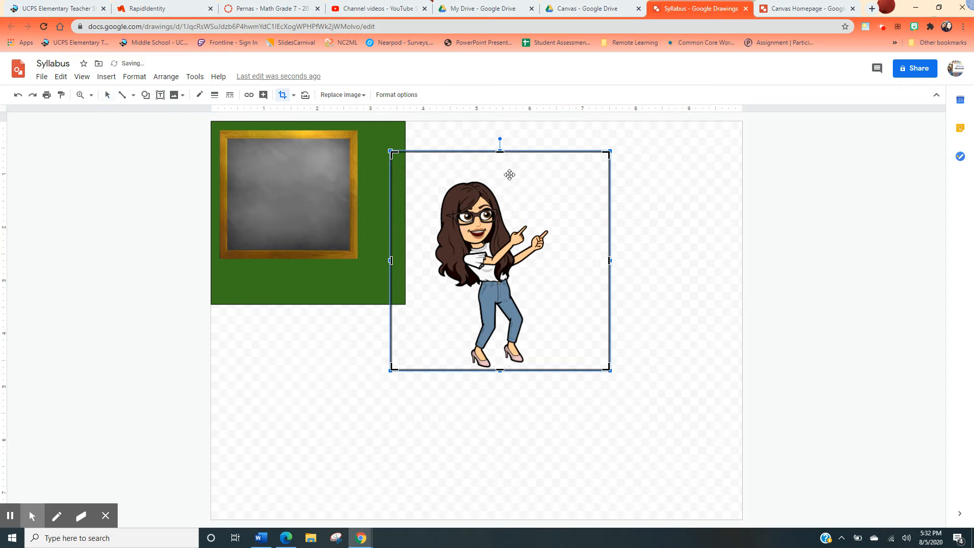
drag(501, 150, 512, 179)
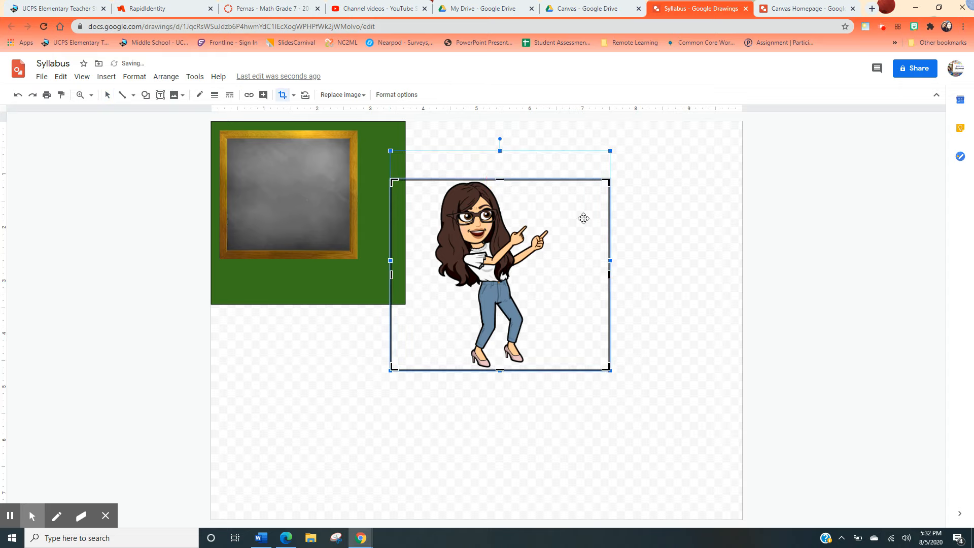
drag(610, 279, 552, 272)
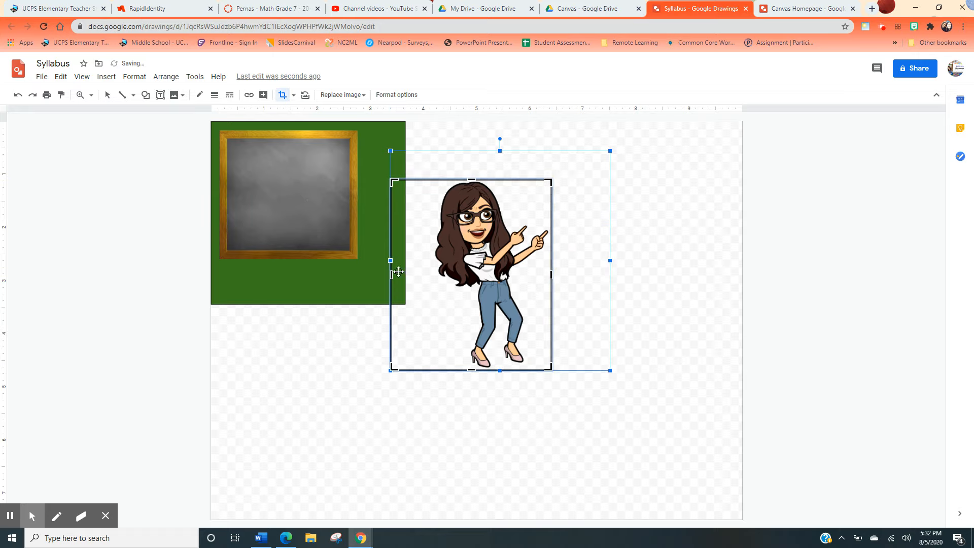
drag(391, 275, 429, 274)
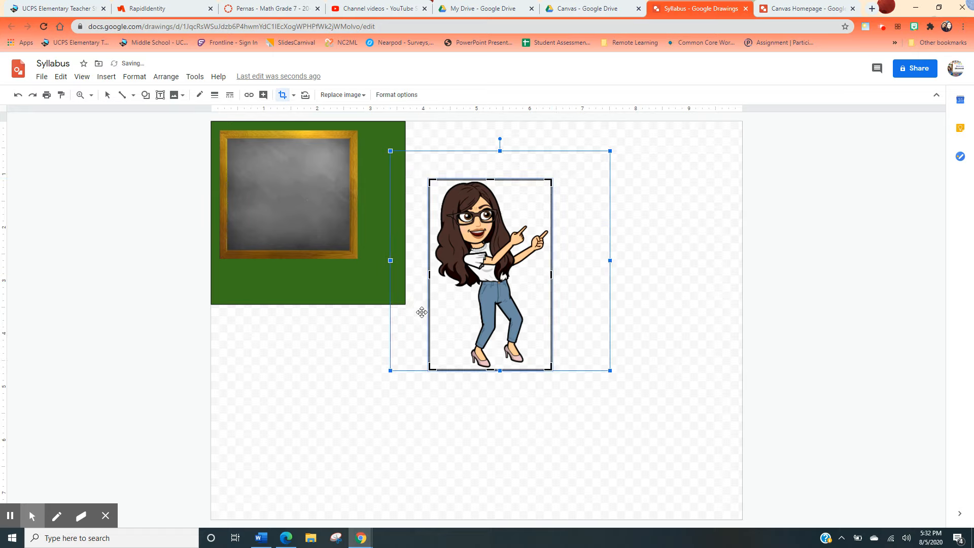
key(Return)
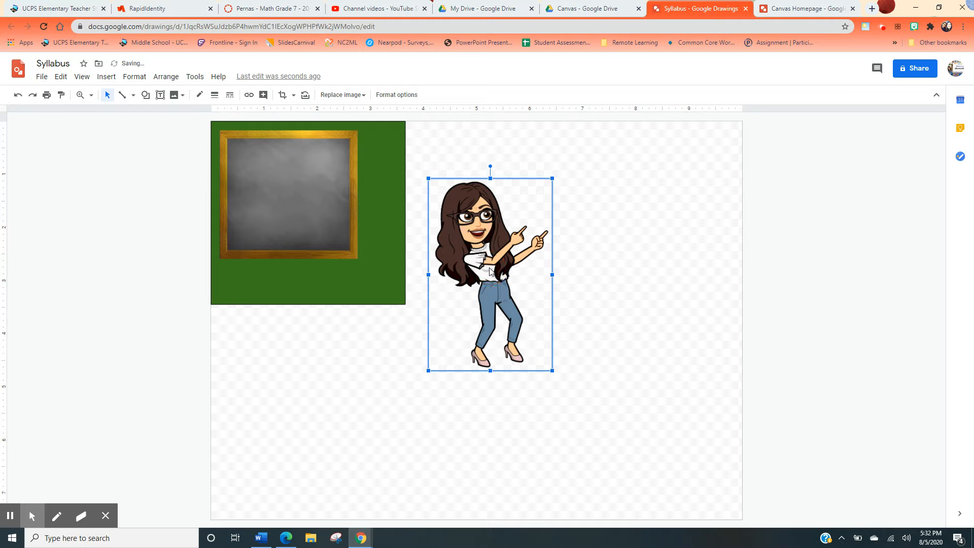
- Flip the Bitmoji horizontally so it points toward the chalkboard
right_click(490, 271)
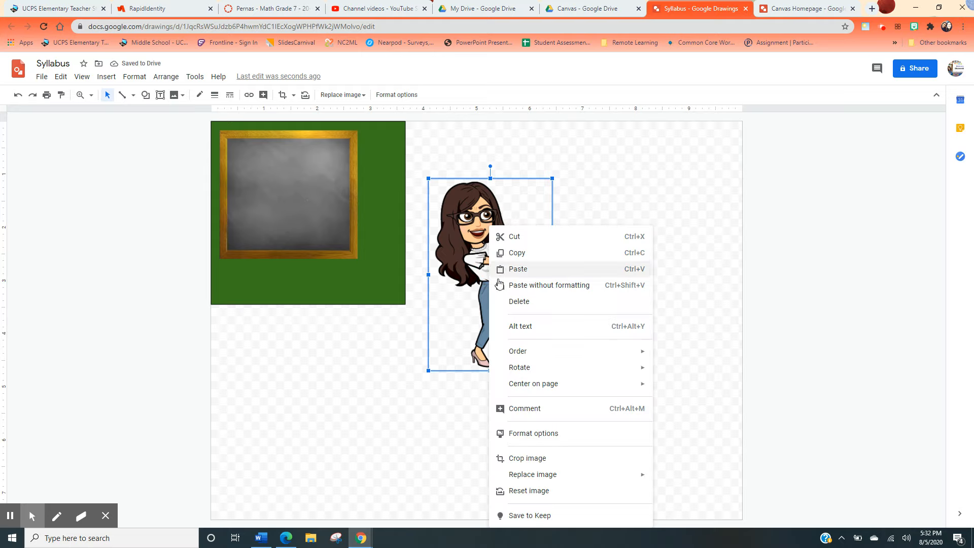
mouse_move(521, 373)
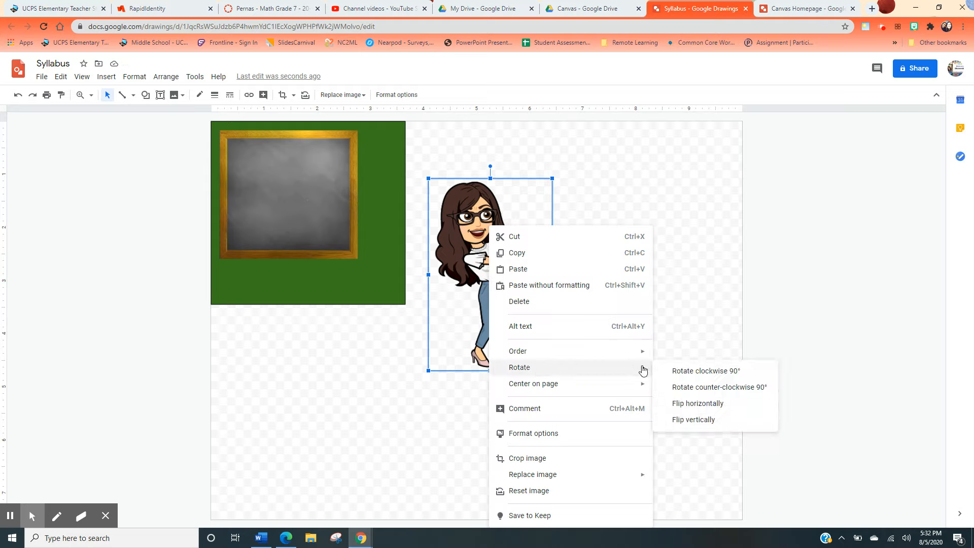
click(683, 403)
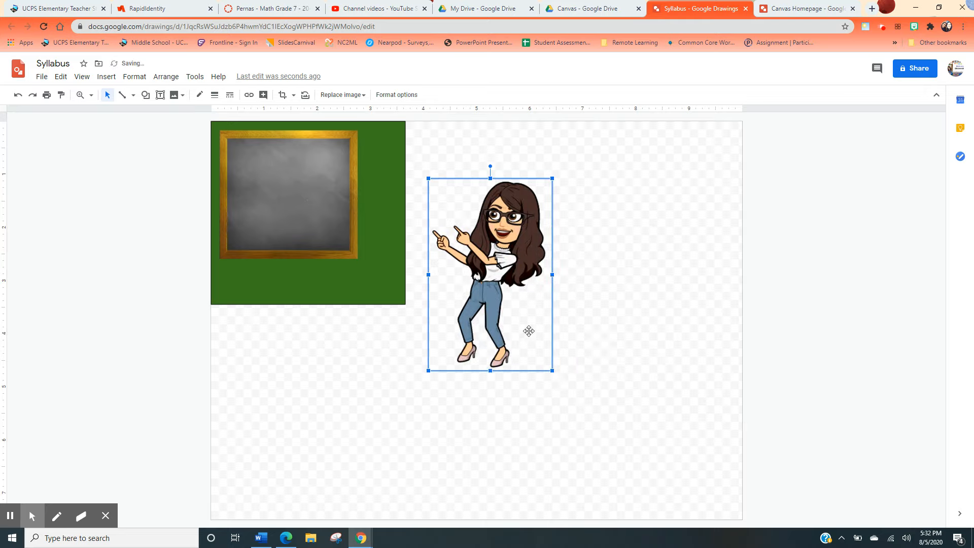
- Shrink the Bitmoji to about 1.7 ruler units wide and place it in the green rectangle's lower-right corner, overlapping the chalkboard
drag(552, 370, 502, 312)
drag(464, 246, 349, 231)
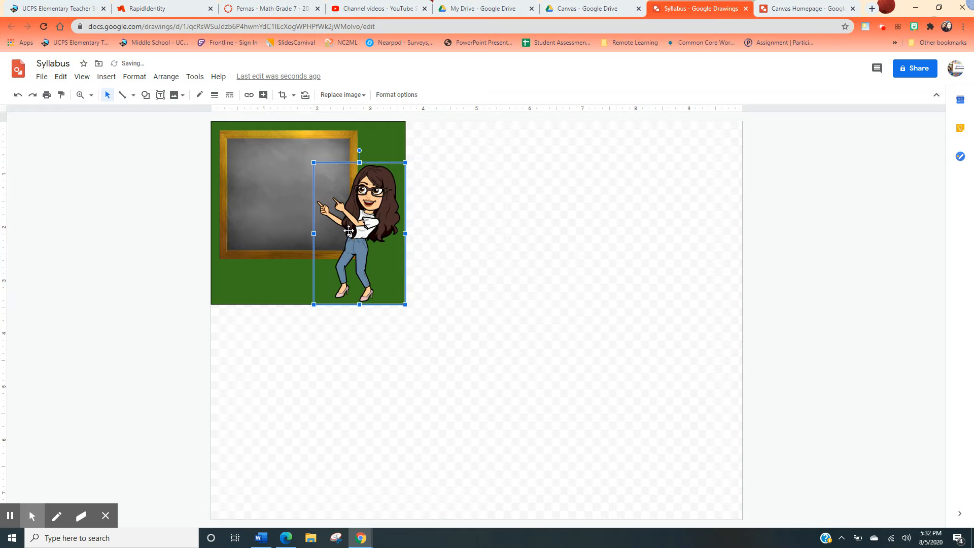
click(469, 269)
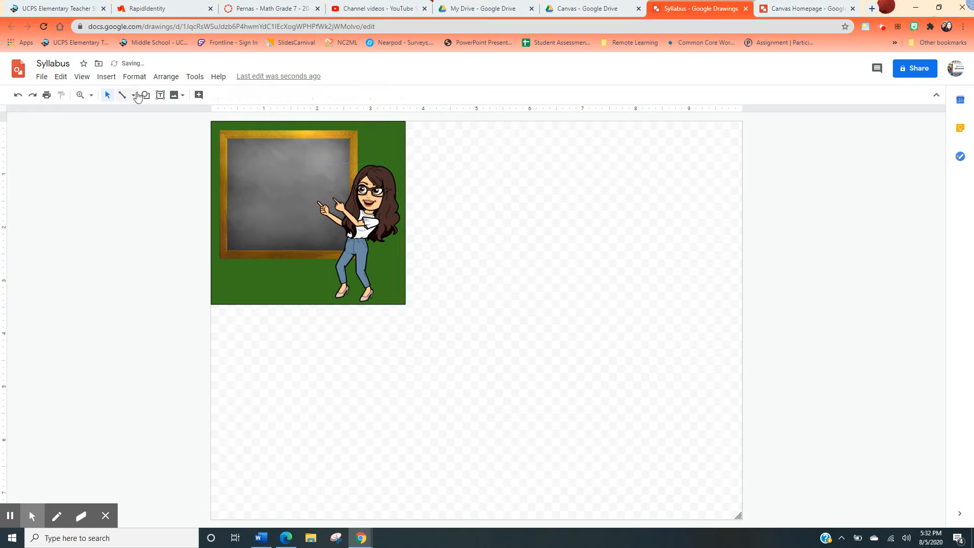
- Draw a text box about 1.9 ruler units wide on the chalkboard, centered horizontally and vertically, with the Bungee font
click(163, 96)
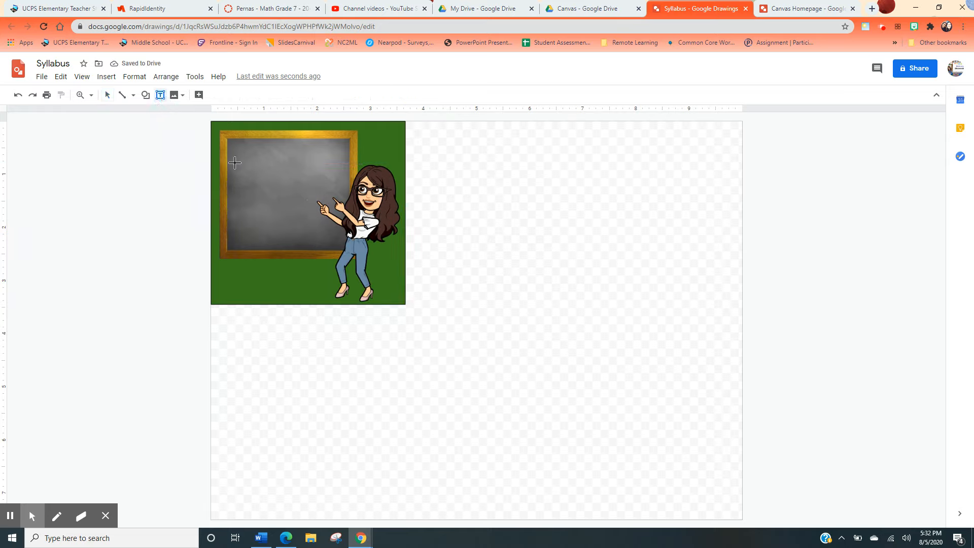
drag(233, 149, 336, 221)
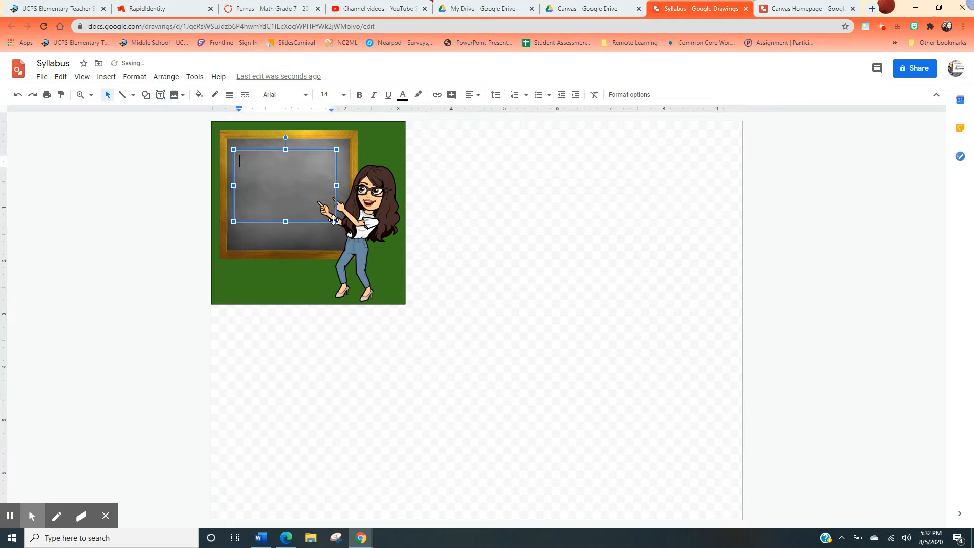
click(477, 98)
click(487, 114)
click(475, 96)
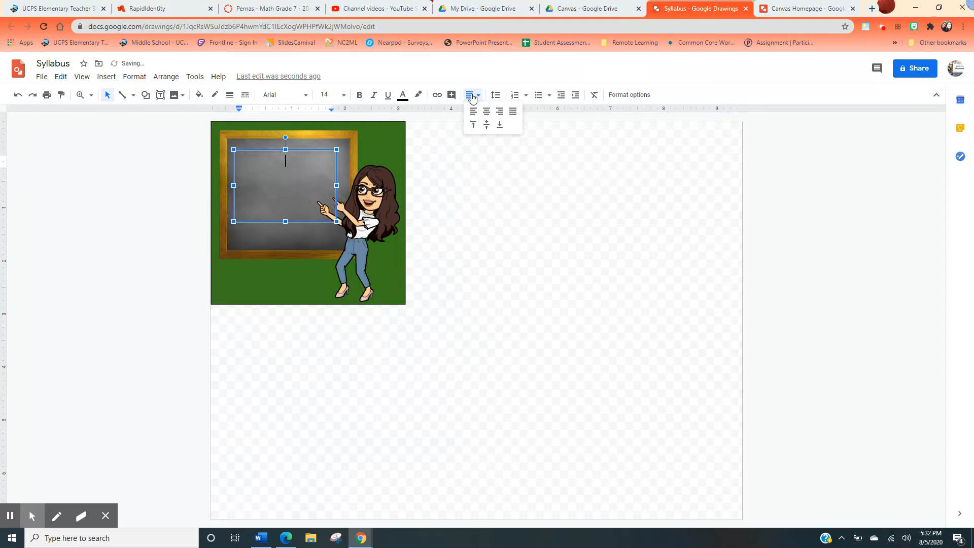
click(487, 127)
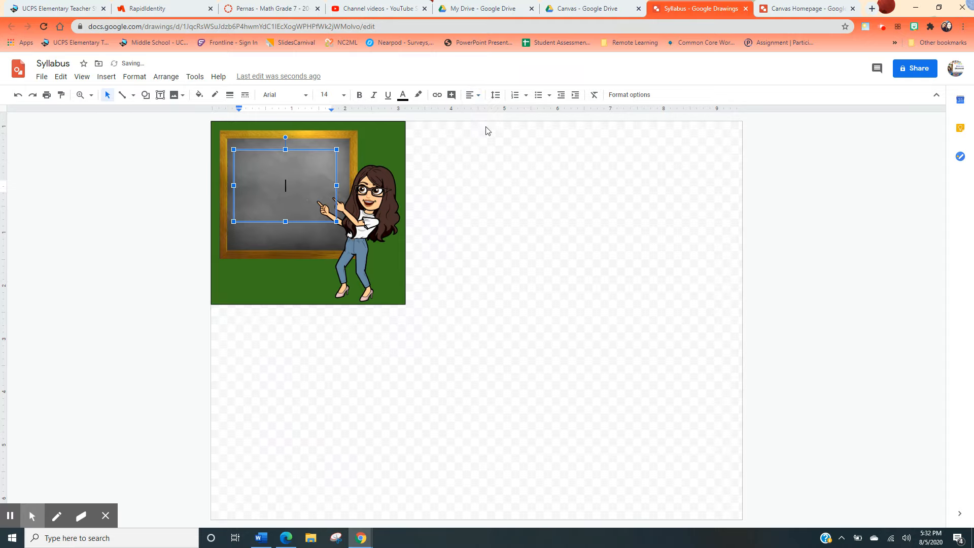
click(282, 95)
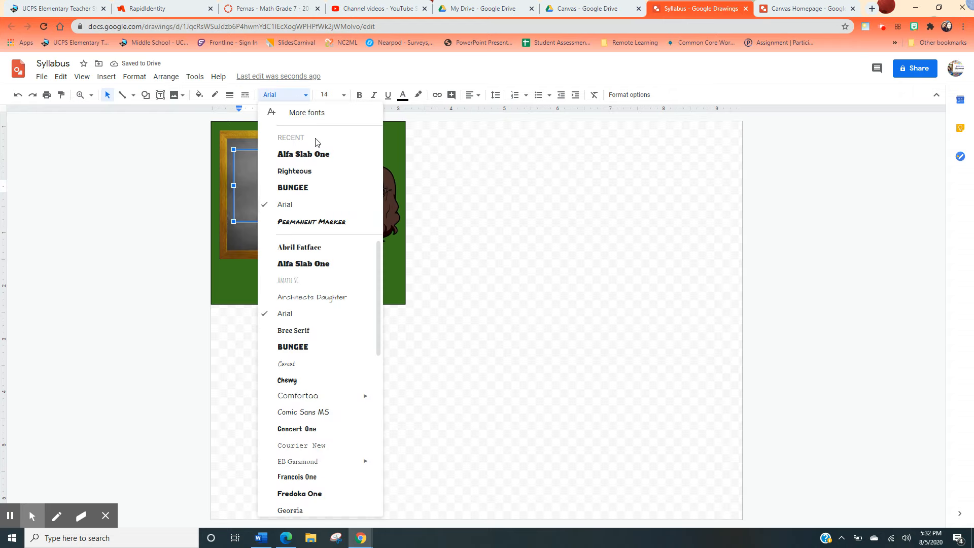
click(311, 187)
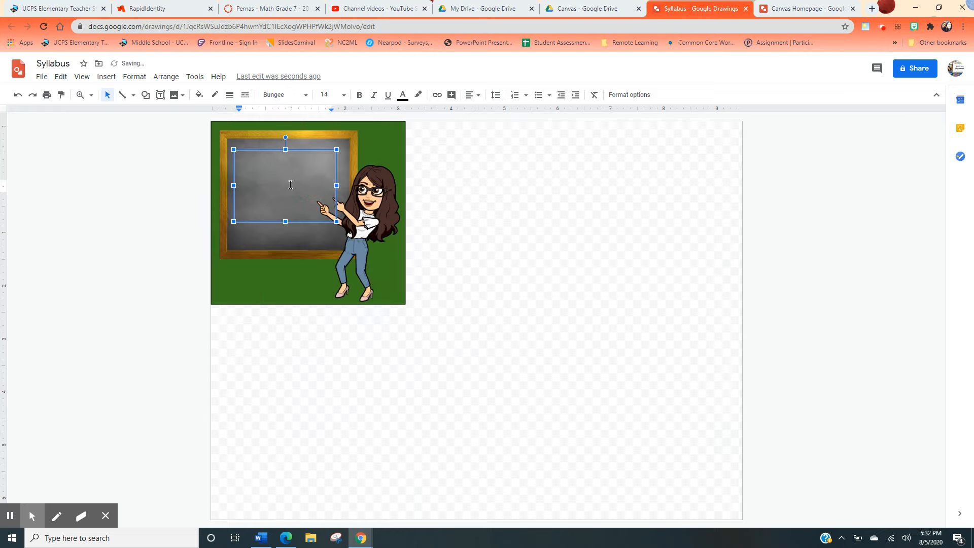
click(304, 96)
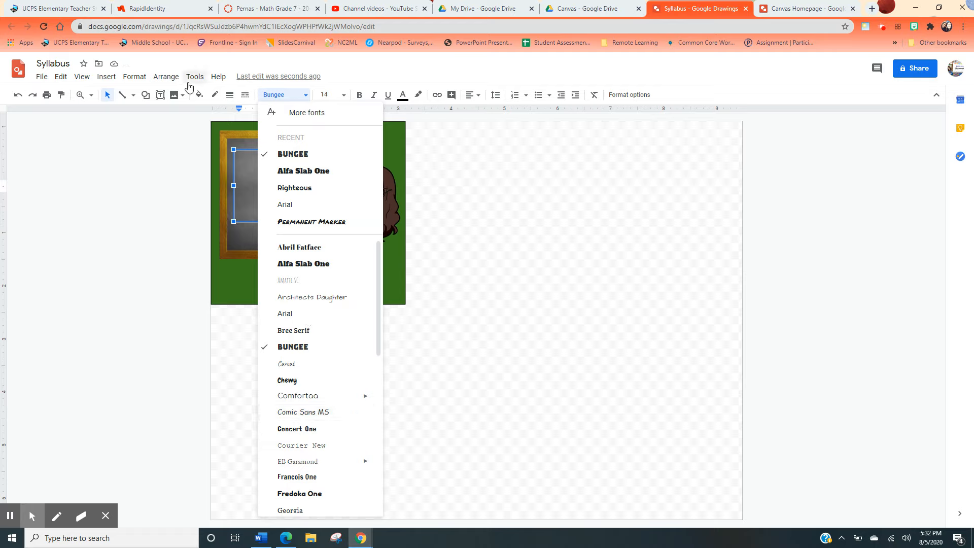
click(489, 182)
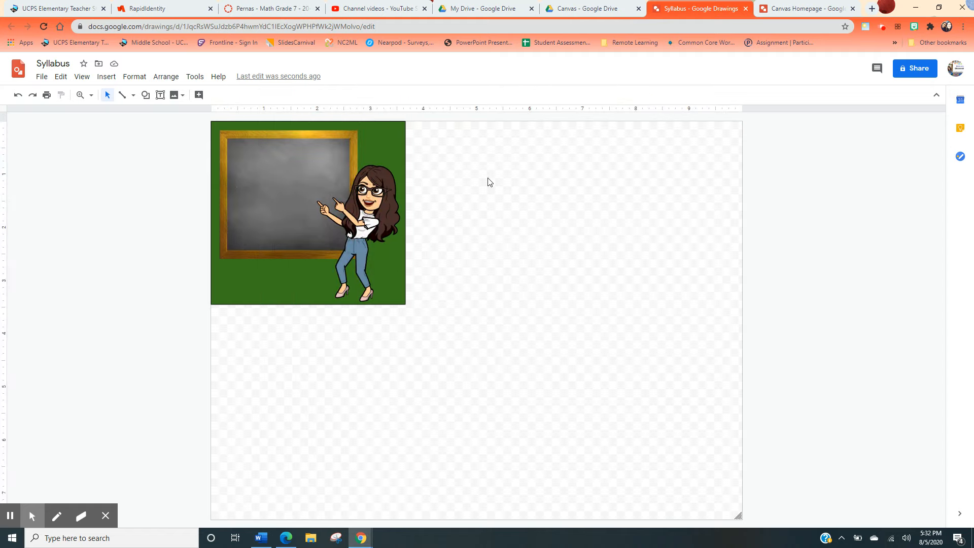
click(195, 79)
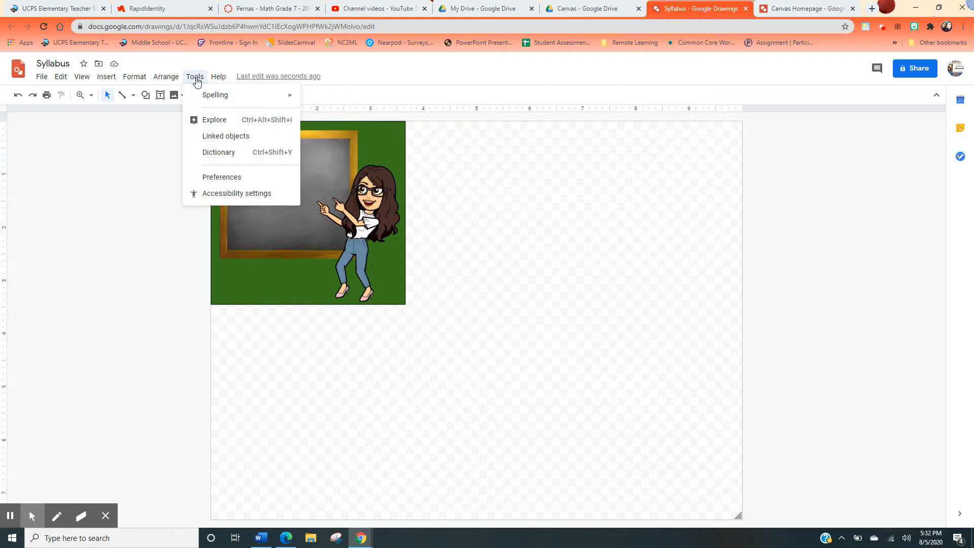
mouse_move(219, 81)
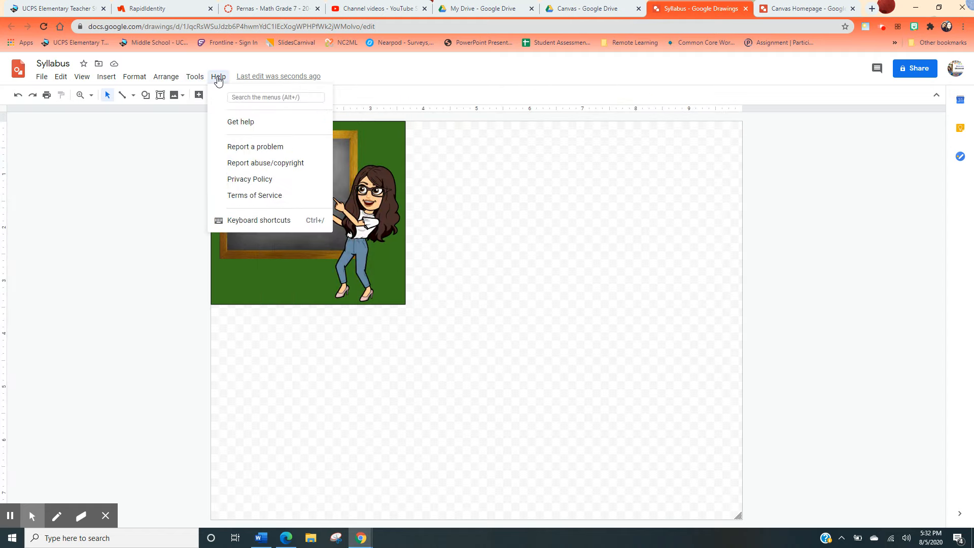
mouse_move(134, 81)
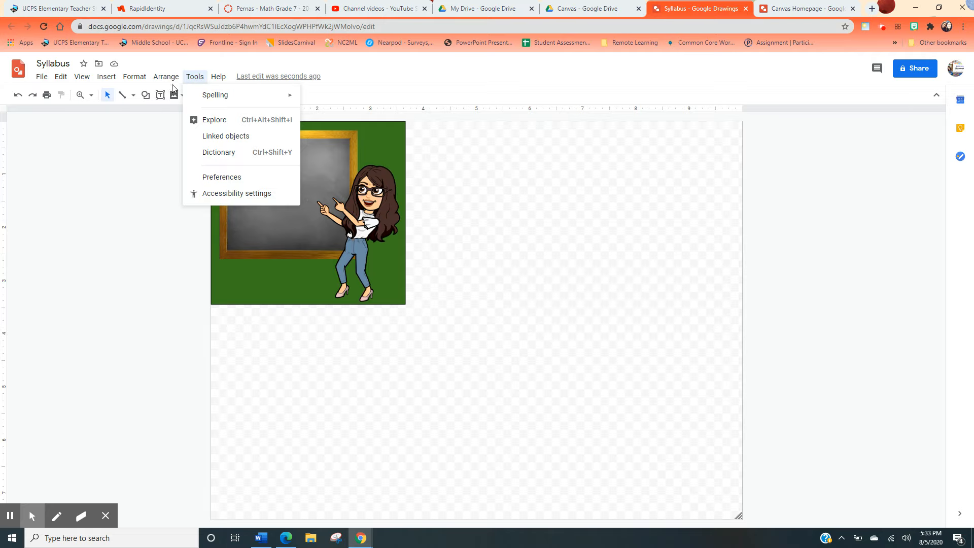
click(486, 196)
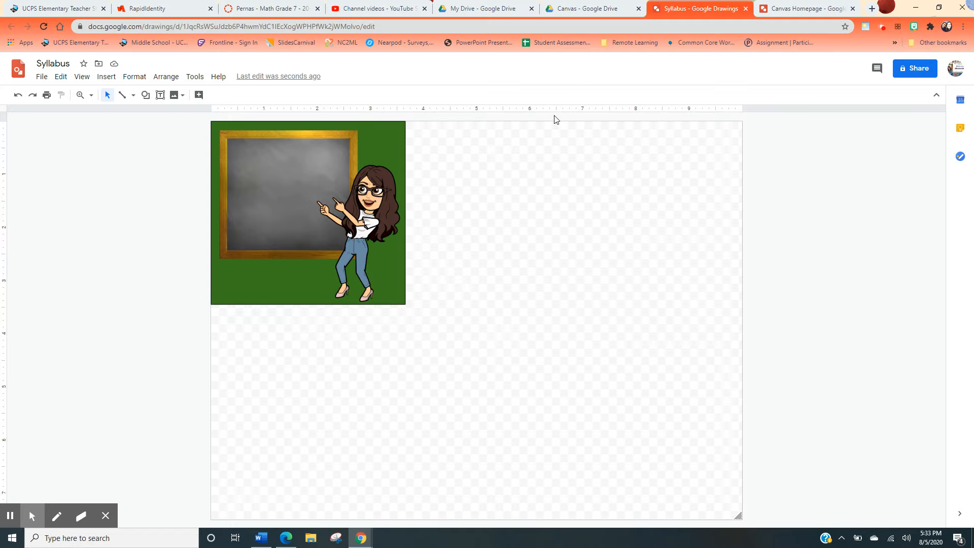
- Enter "SYLLABUS" in the chalkboard's text box
click(279, 182)
text(SYLLABUS)
click(321, 346)
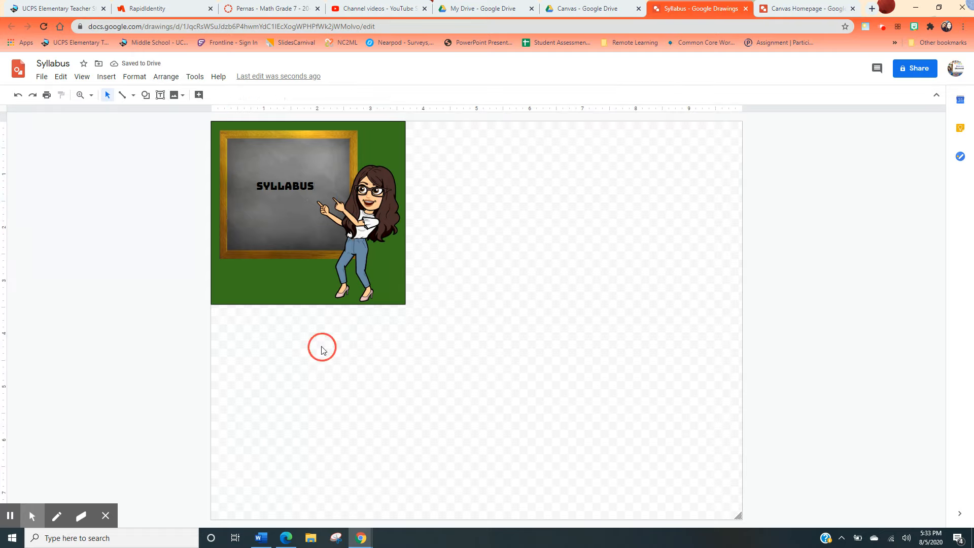
- Try cyan, dark green and red as the text color of the word SYLLABUS
double_click(292, 186)
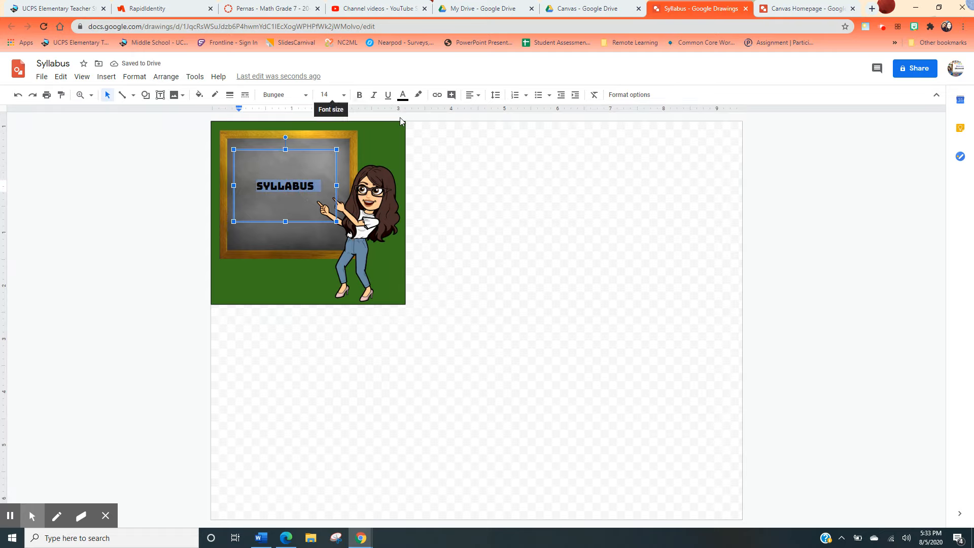
click(402, 95)
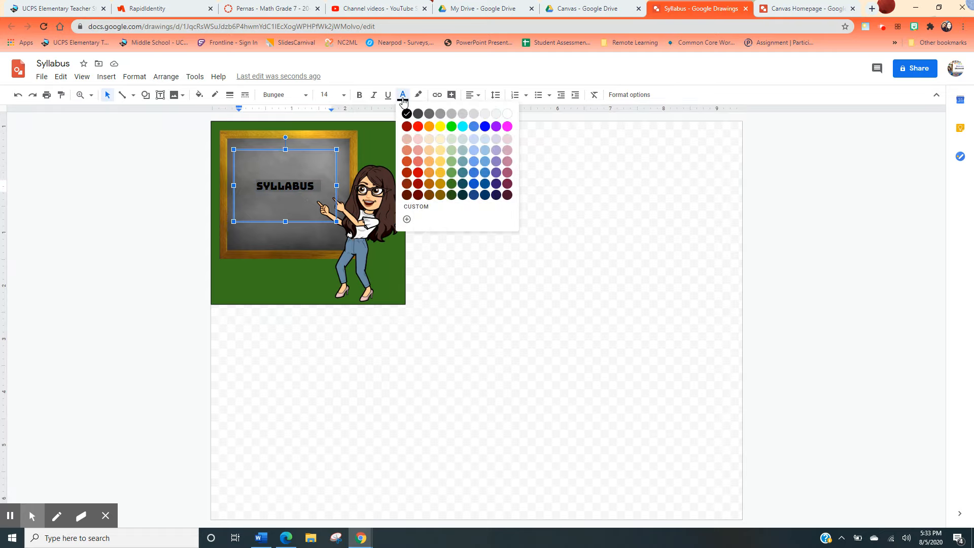
click(462, 127)
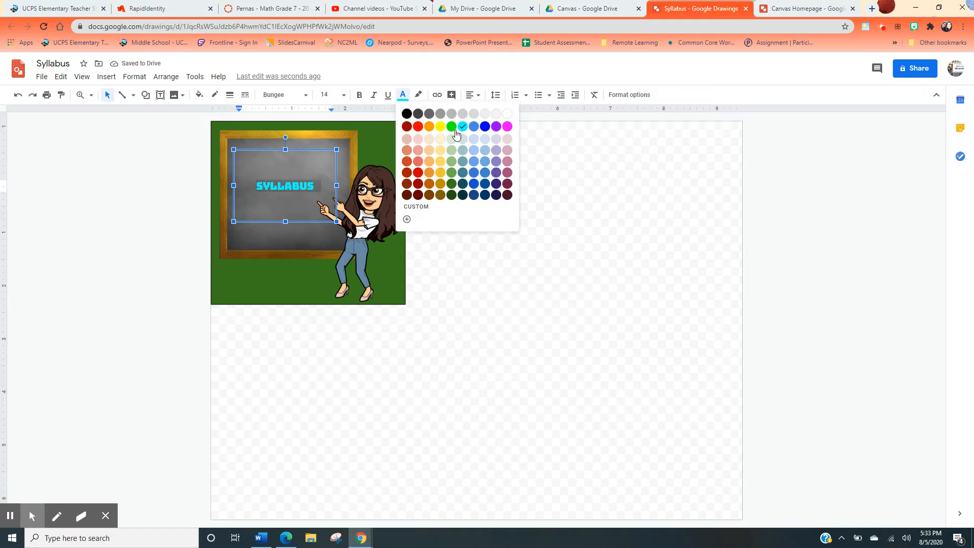
click(452, 184)
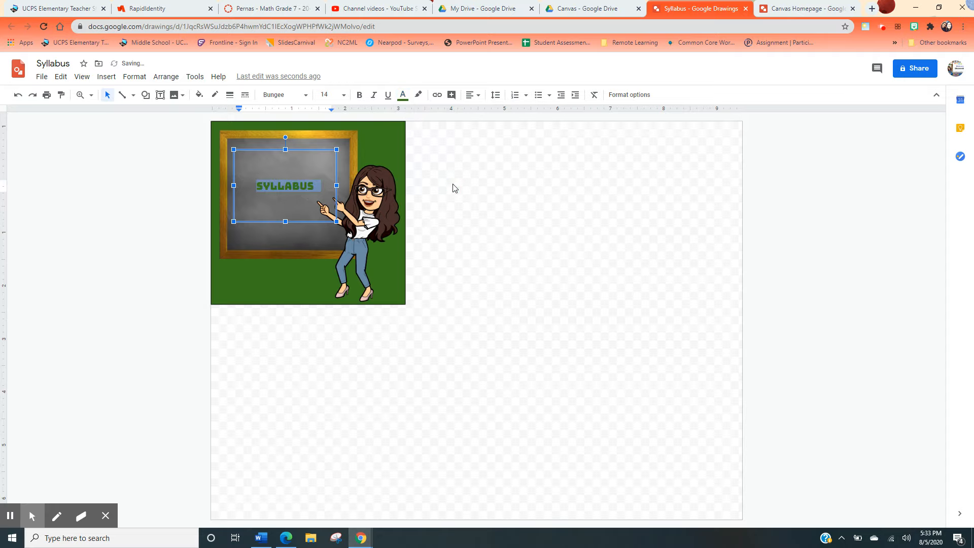
click(403, 94)
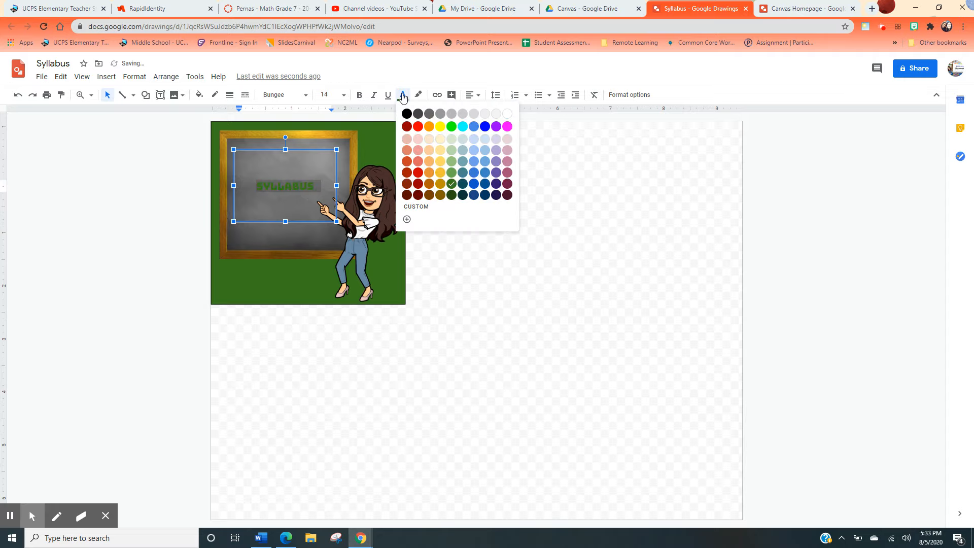
click(418, 131)
- Set the selected SYLLABUS text to yellow with a font size of 24
click(403, 95)
click(439, 128)
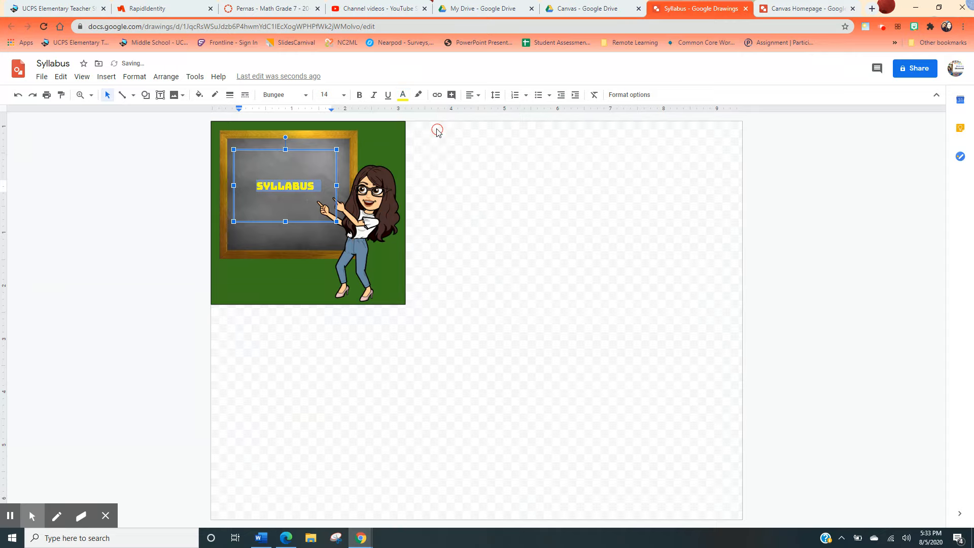
click(343, 95)
click(327, 258)
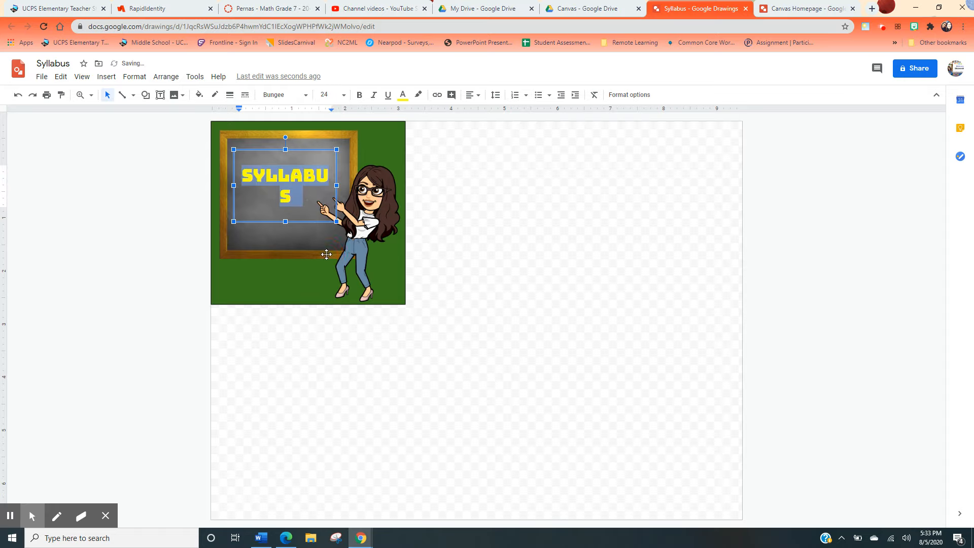
- Widen the SYLLABUS text box to about 2.1 ruler units so the word fits on one line, and center it on the chalkboard
drag(233, 185, 225, 185)
drag(336, 189, 307, 153)
click(302, 193)
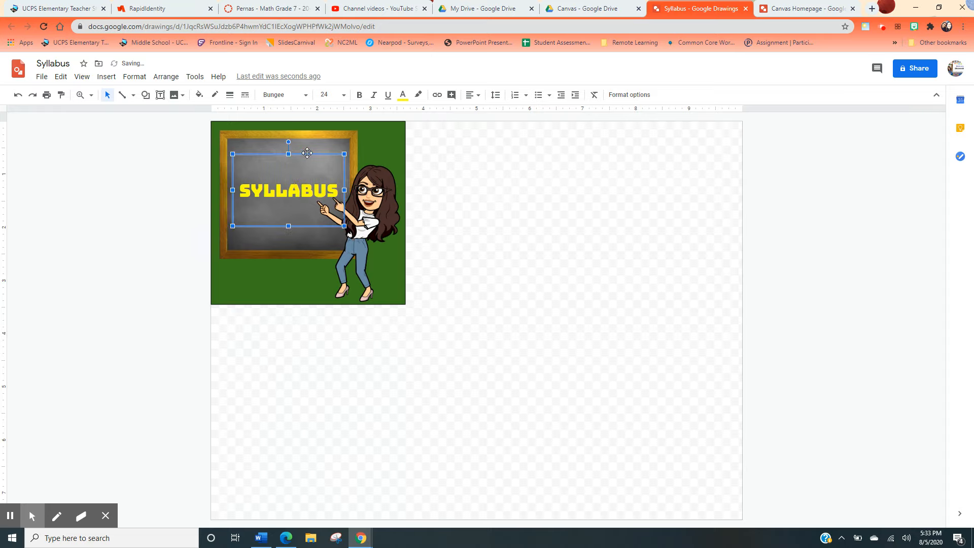
- Shrink the drawing canvas to the edges of the green square so no empty area remains around it
click(430, 284)
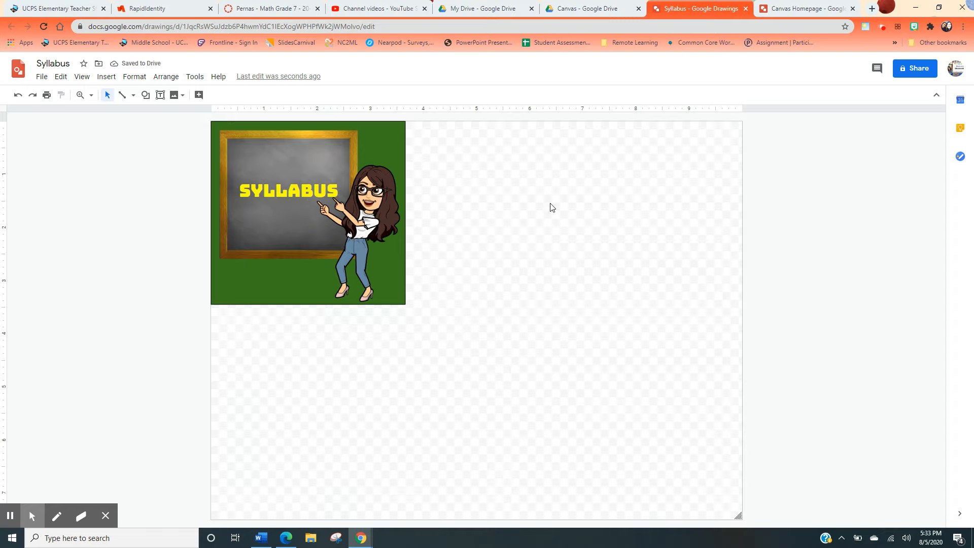
drag(737, 516, 405, 304)
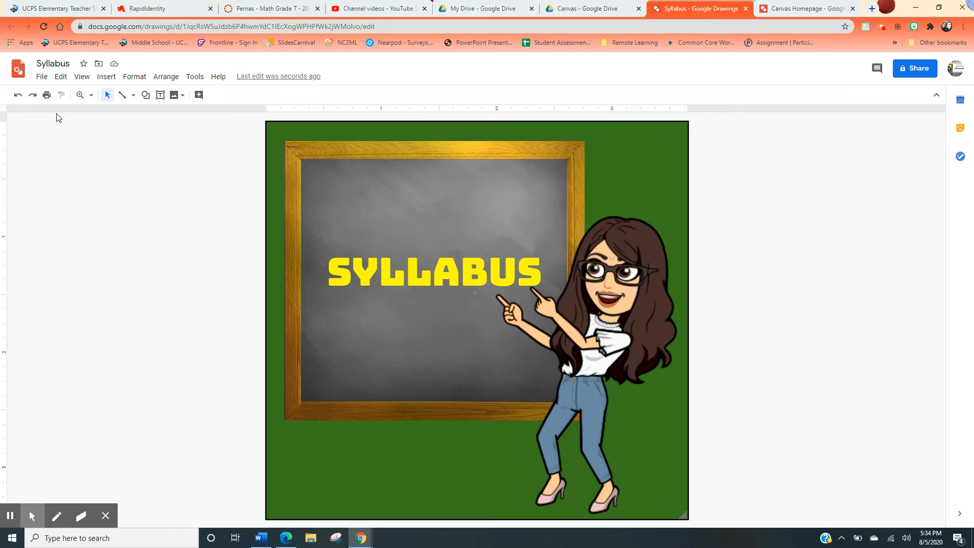
- Make a copy of the Syllabus drawing named "Announcements" in the Canvas folder
click(41, 77)
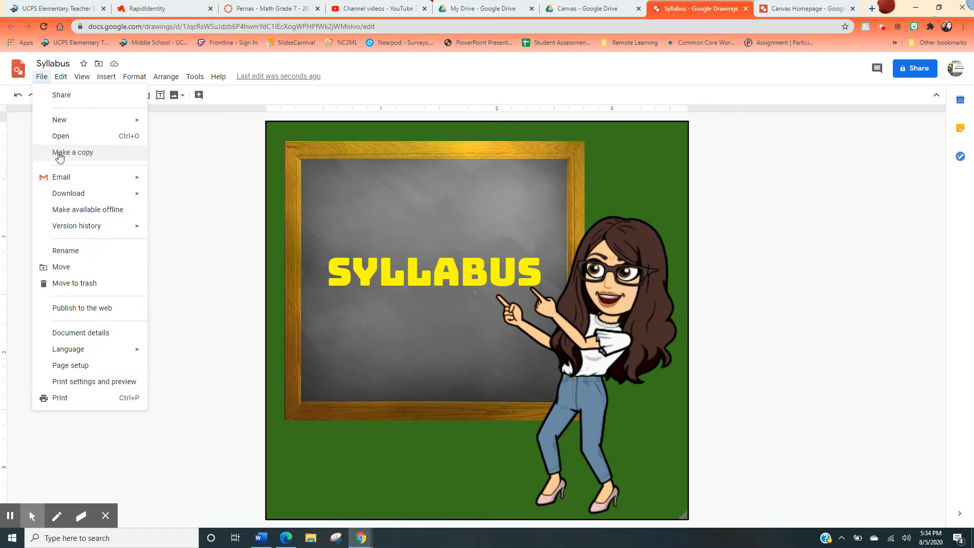
click(59, 153)
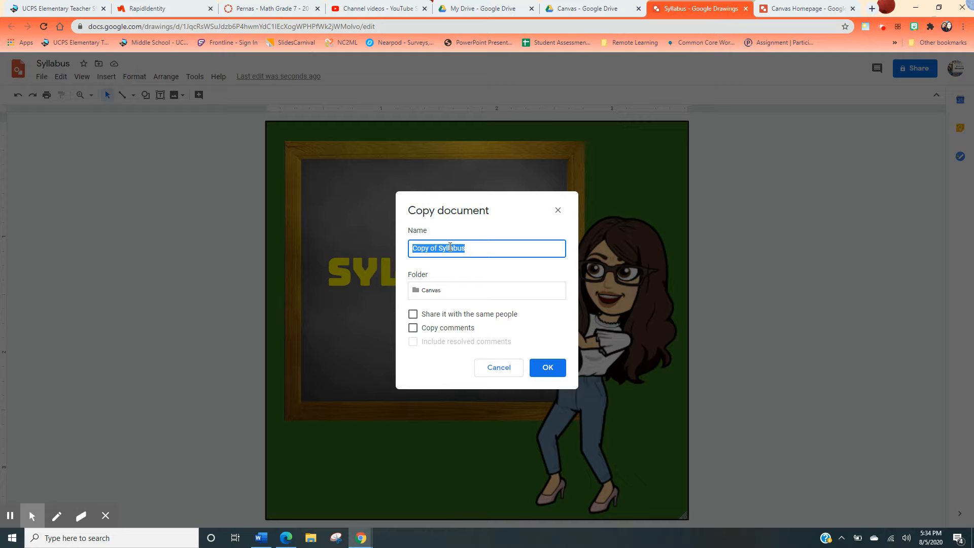
text(Announcements)
key(Return)
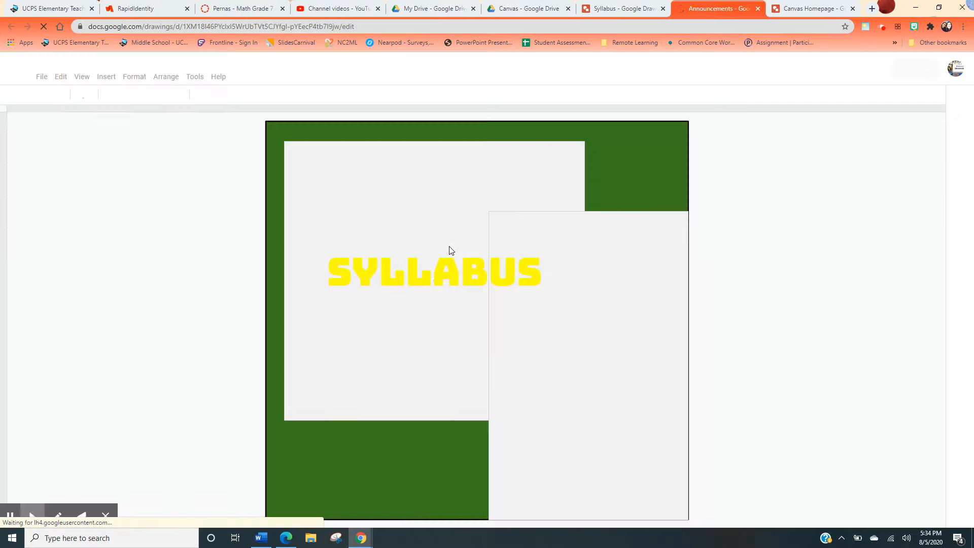
- Replace the word SYLLABUS on the copy's chalkboard with "ANNOUNCEMENTS"
double_click(445, 273)
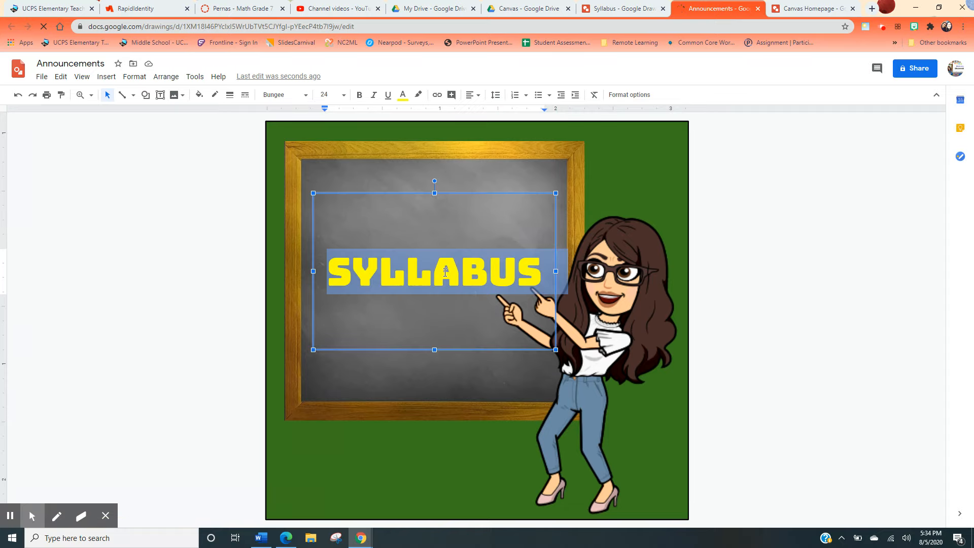
text(ANNOUNCEMENTS)
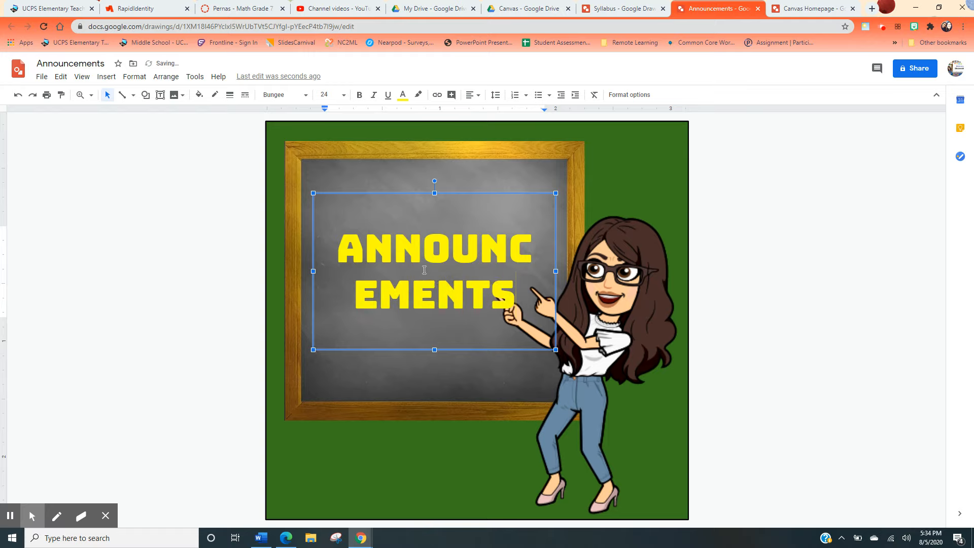
- Format the ANNOUNCEMENTS text in bright green with a font size of 14
triple_click(427, 269)
click(409, 98)
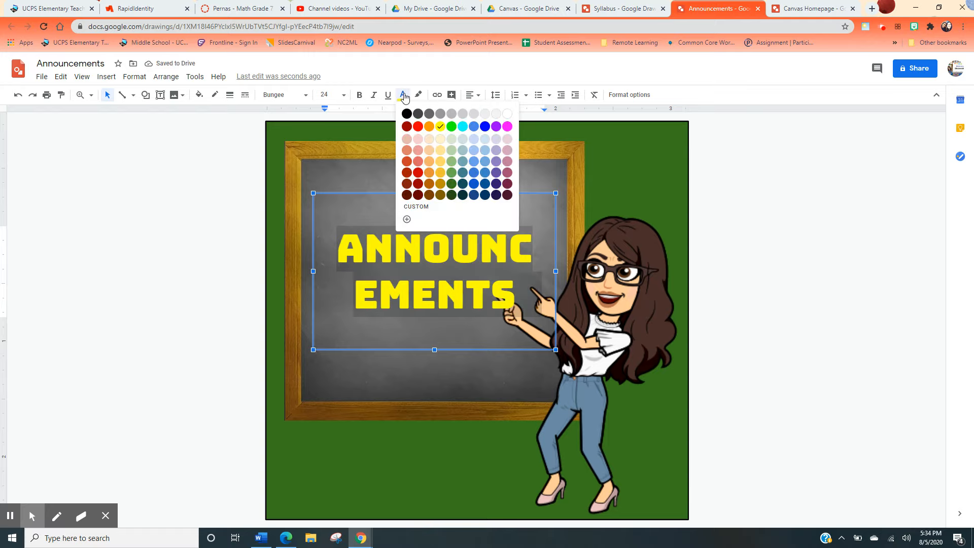
click(453, 131)
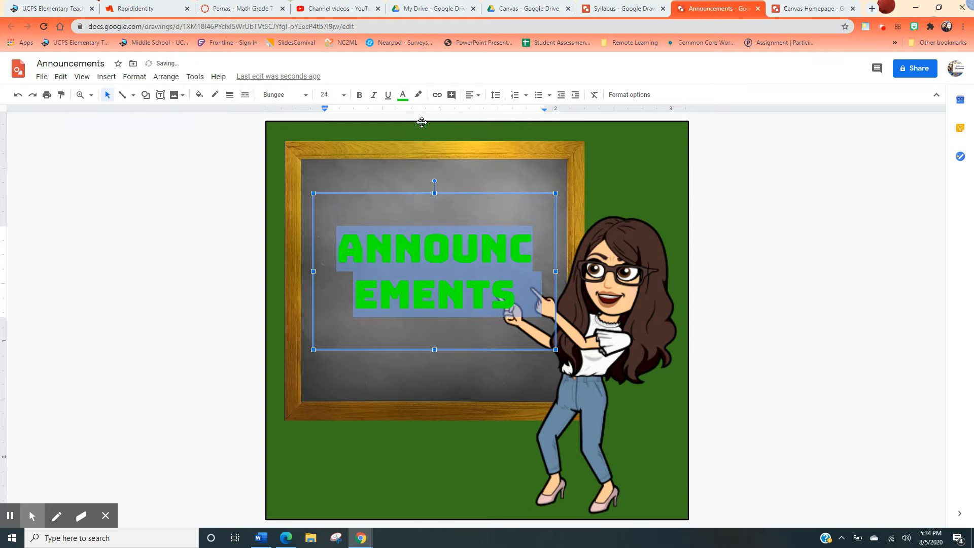
click(344, 96)
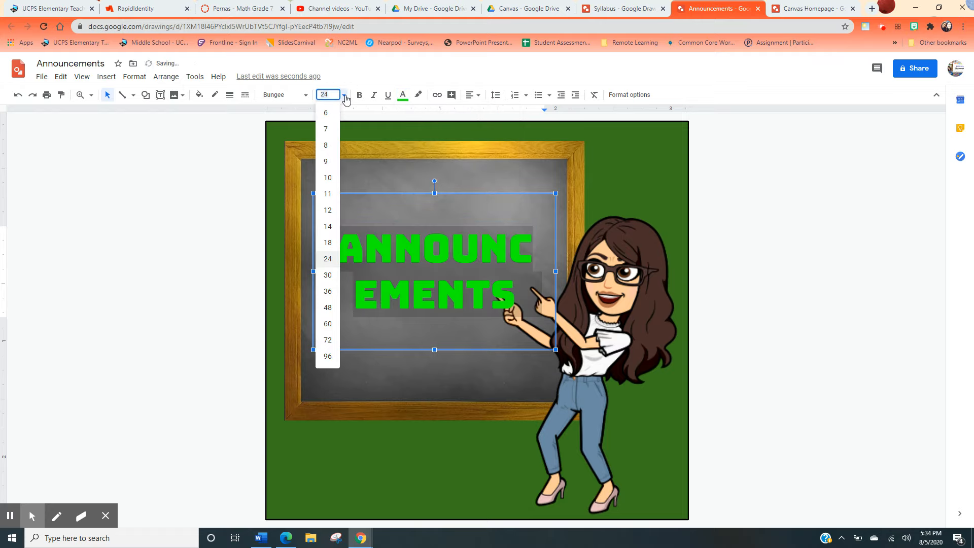
click(329, 226)
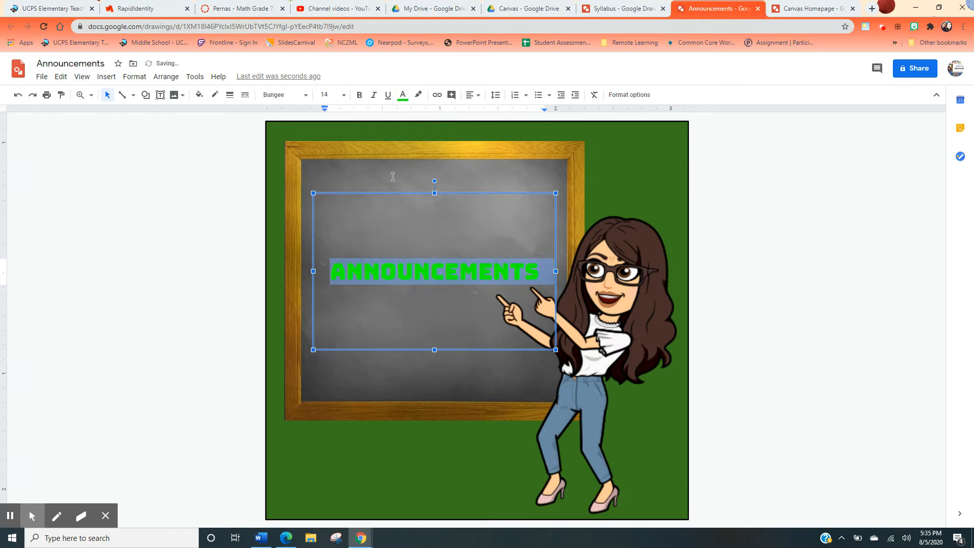